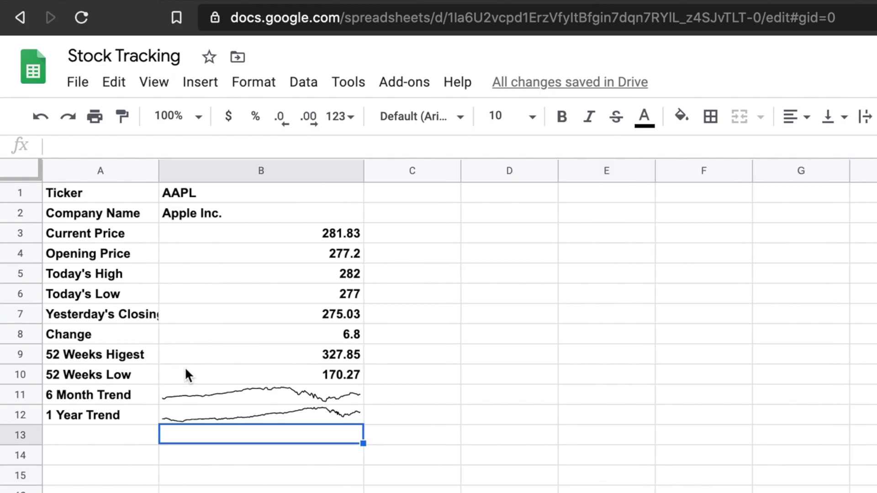
Search Google Finance for "amazon" and open the Amazon.com, Inc. listing on NASDAQ to find its ticker symbol.
left_click(302, 234)
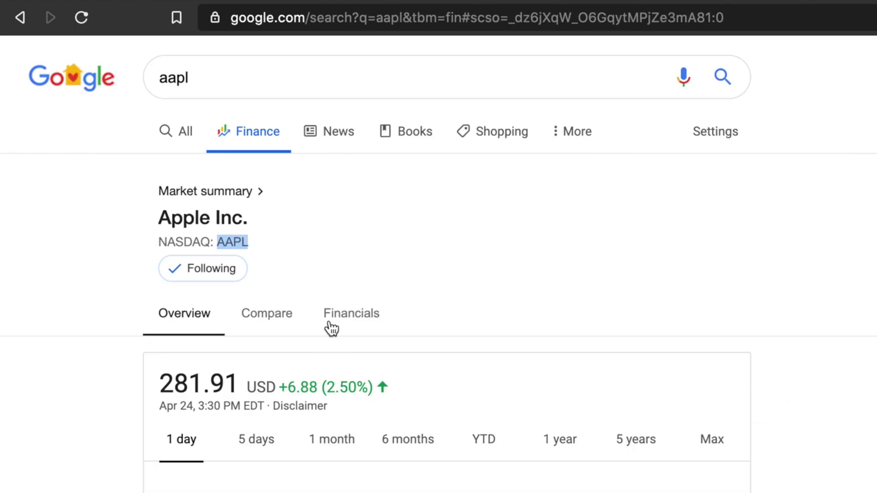
left_click(320, 77)
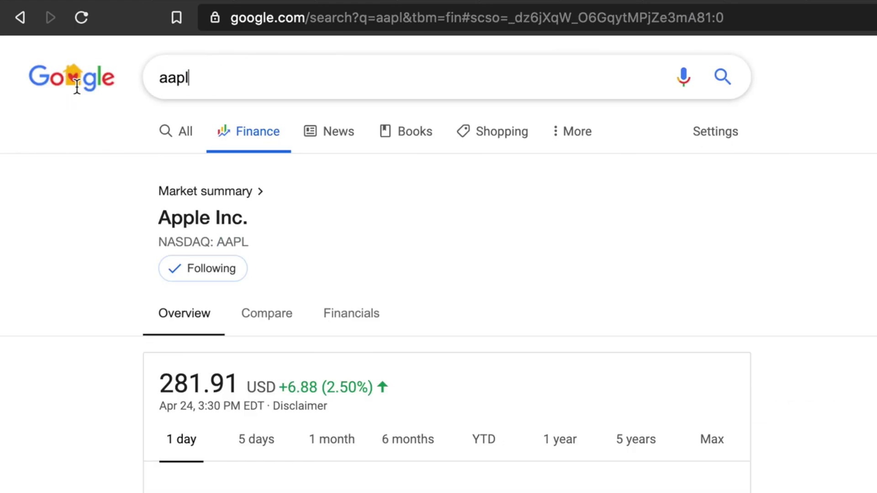
type("a")
key("super+a")
type("amazon")
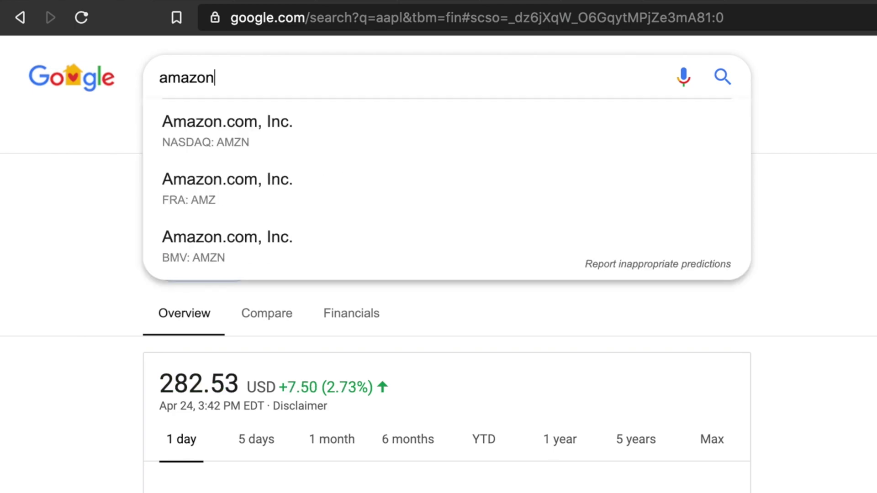
left_click(244, 138)
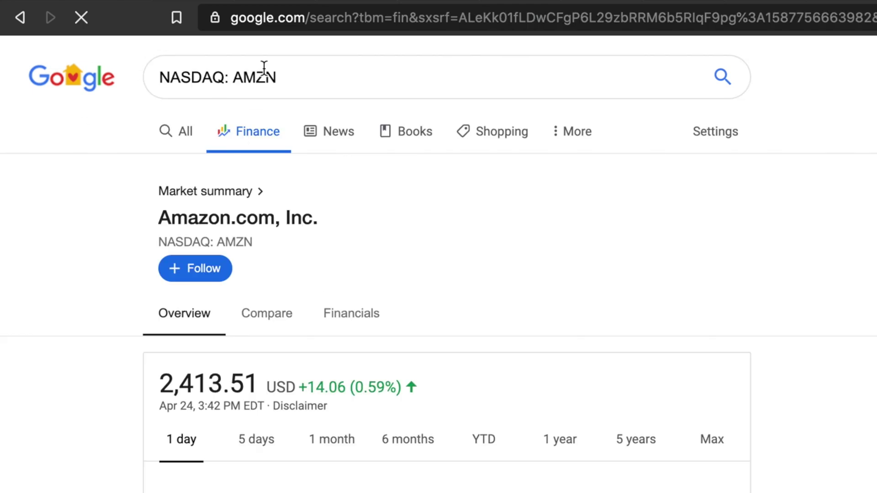
double_click(250, 242)
Switch to the Stock Tracking sheet and change the ticker in cell B1 to AMZN.
key("ctrl+Tab")
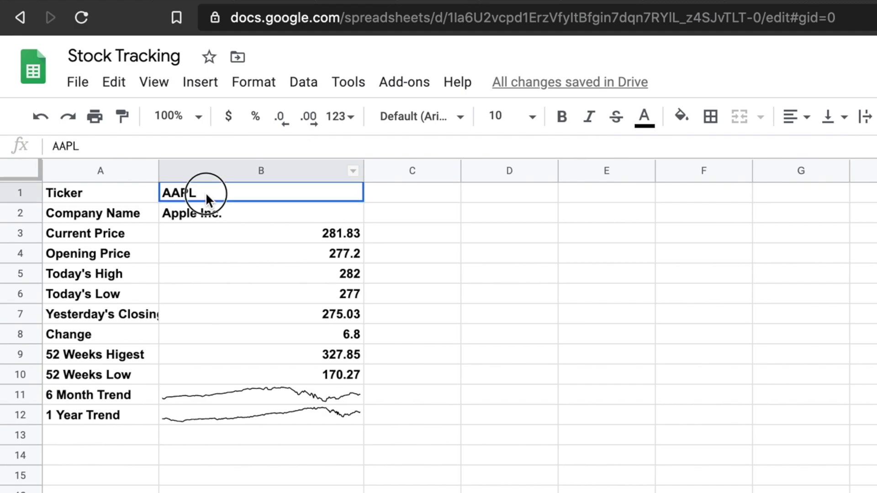
double_click(233, 190)
key("BackSpace")
key("BackSpace")
key("BackSpace")
type("MZN")
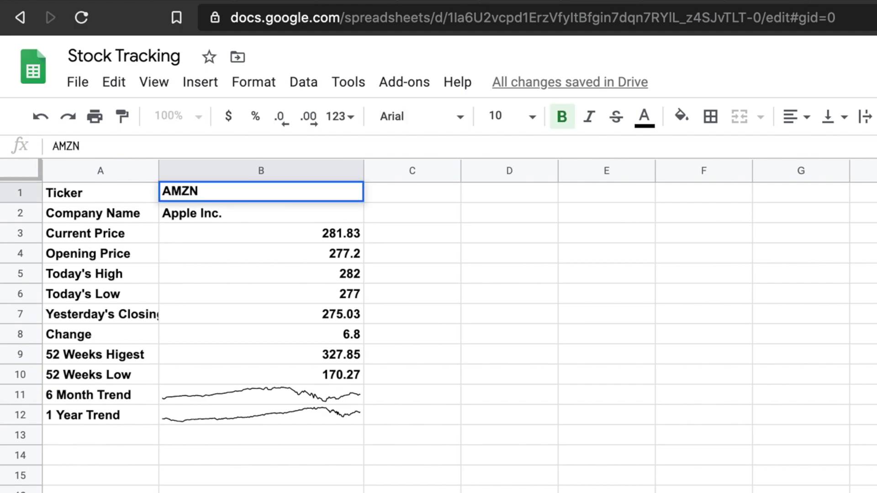
key("Return")
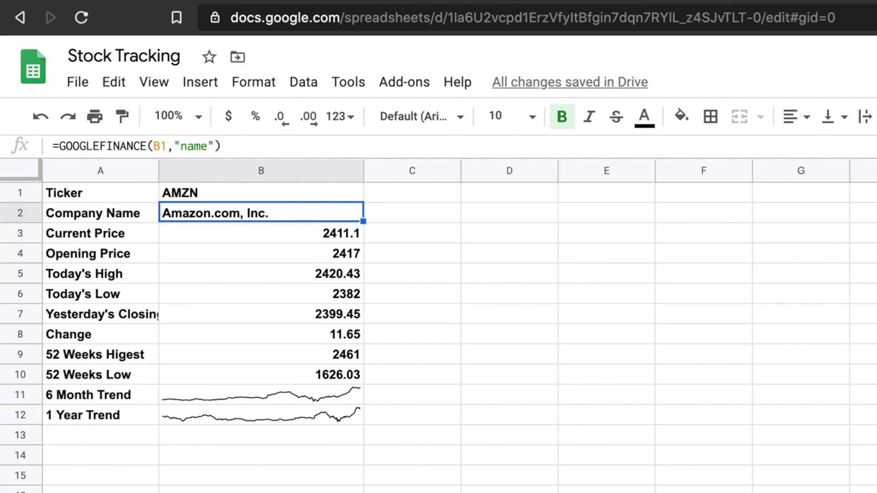
Compare the company name and current price in the sheet with Amazon's Google Finance page.
key("ctrl+shift+Tab")
left_click_drag(159, 213, 320, 218)
left_click_drag(160, 384, 259, 385)
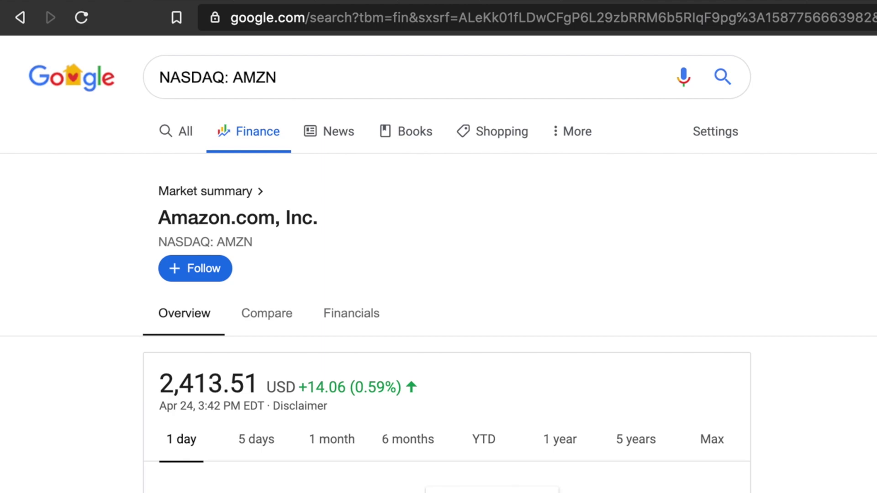
key("ctrl+Tab")
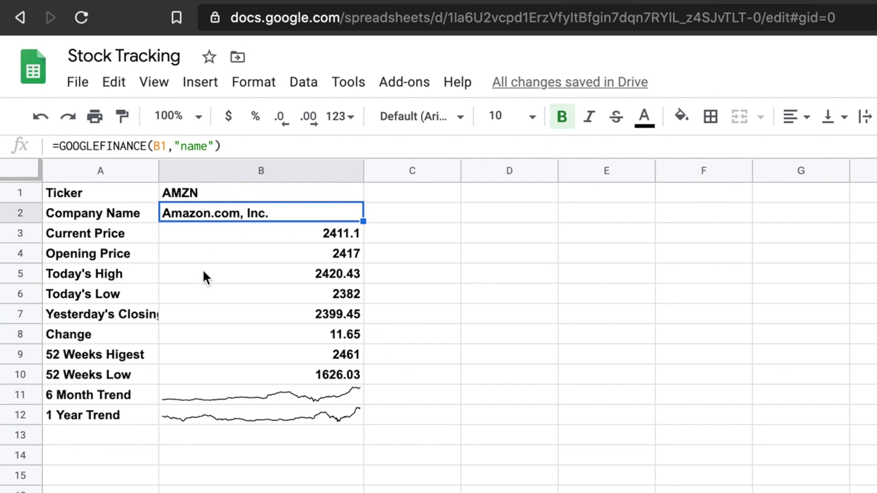
Inspect the SPARKLINE formula behind the 6 Month Trend in cell B11.
left_click(236, 398)
left_click(108, 147)
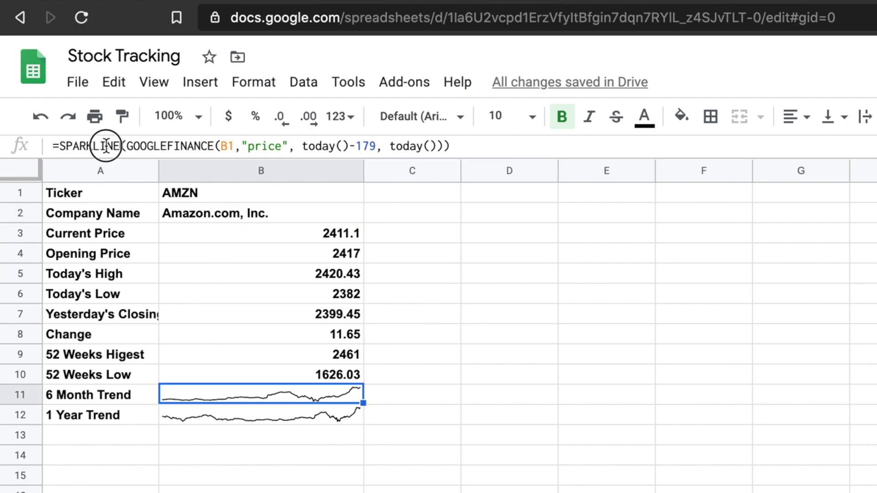
left_click(691, 260)
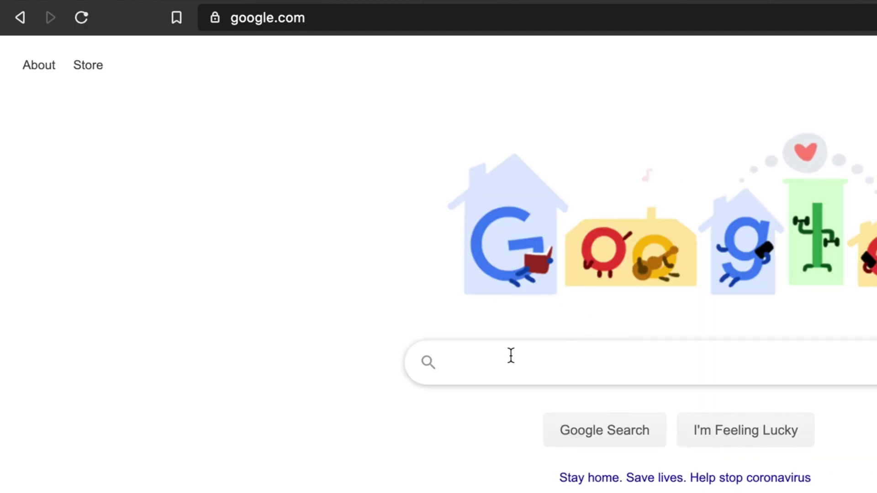
Search Google for "apple stock" and highlight the ticker symbol in the market summary.
left_click(505, 359)
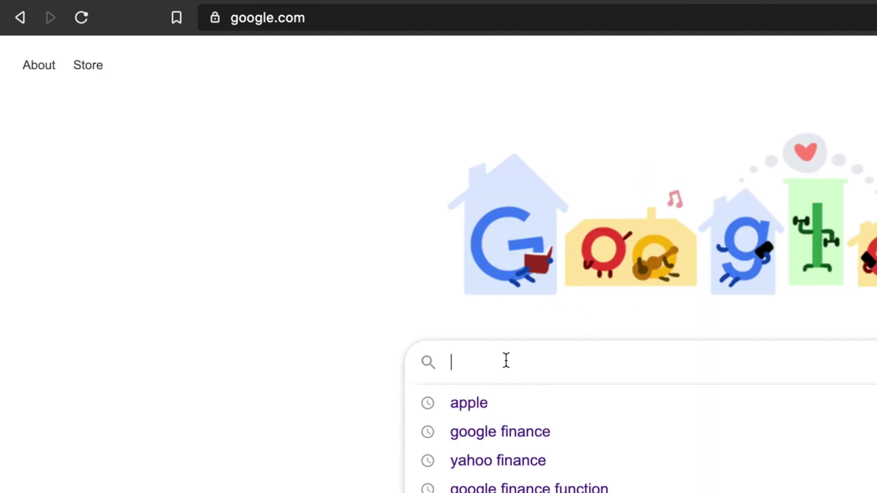
type("apple stock")
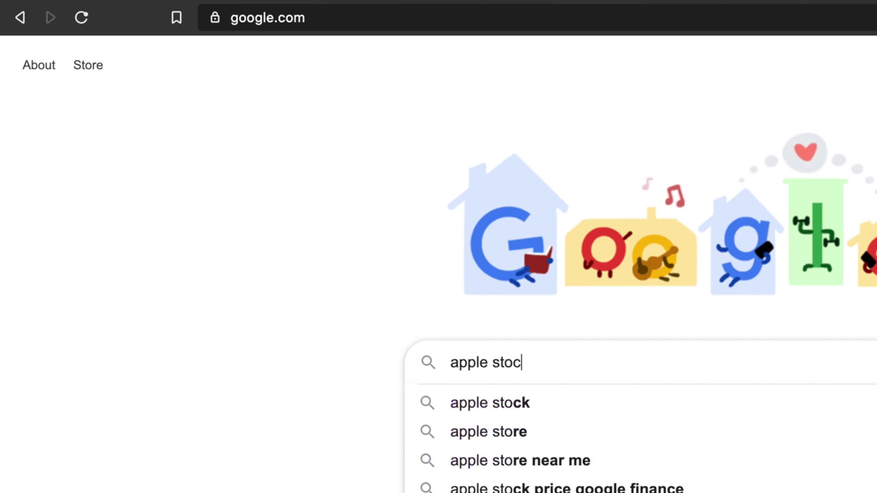
key("Return")
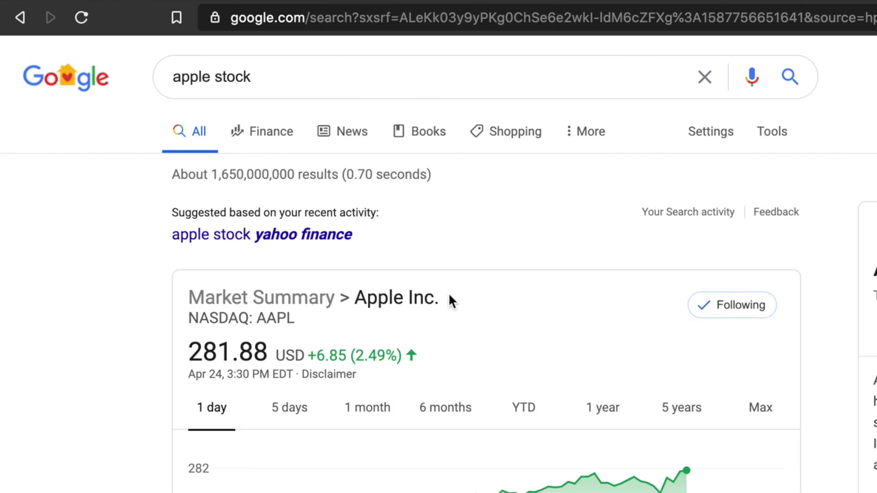
double_click(270, 317)
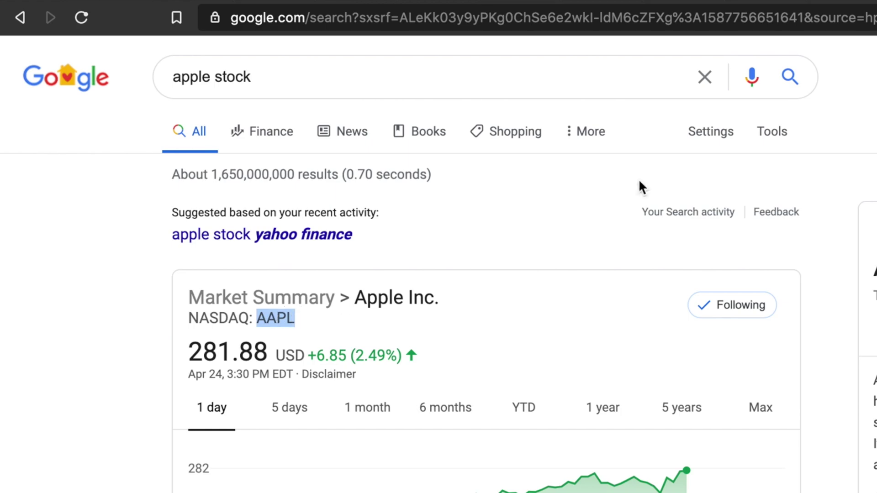
Search Google Finance for "aapl" and copy the AAPL ticker symbol from the Apple Inc. listing.
left_click(262, 297)
left_click(226, 88)
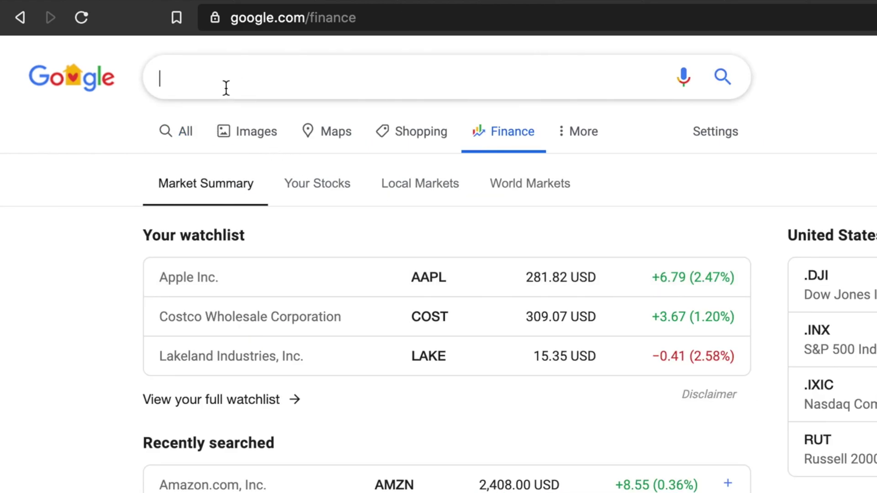
type("aapl")
key("Return")
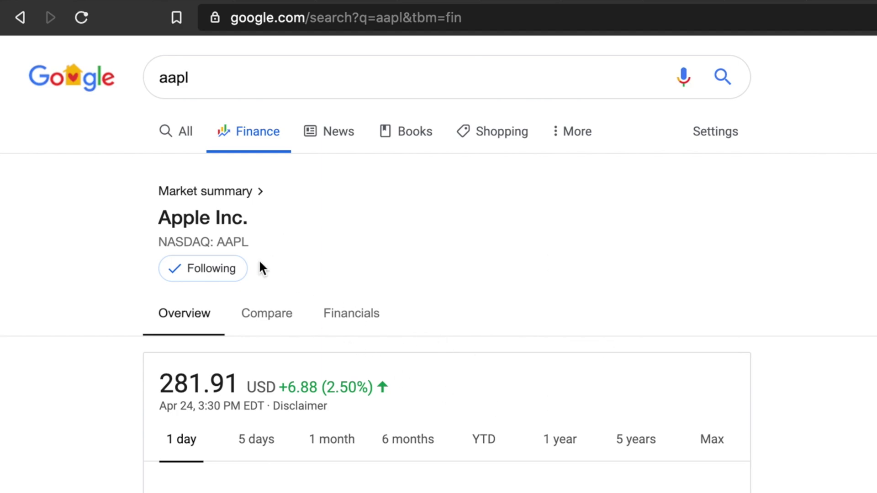
double_click(226, 241)
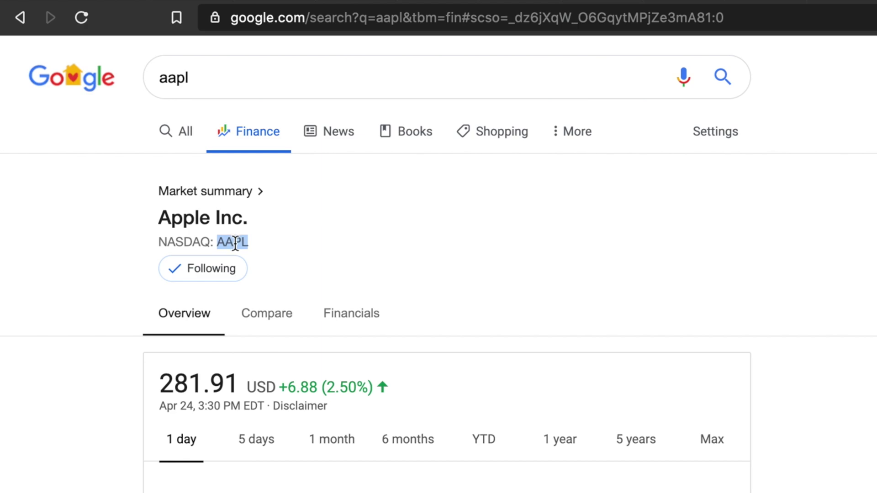
right_click(248, 241)
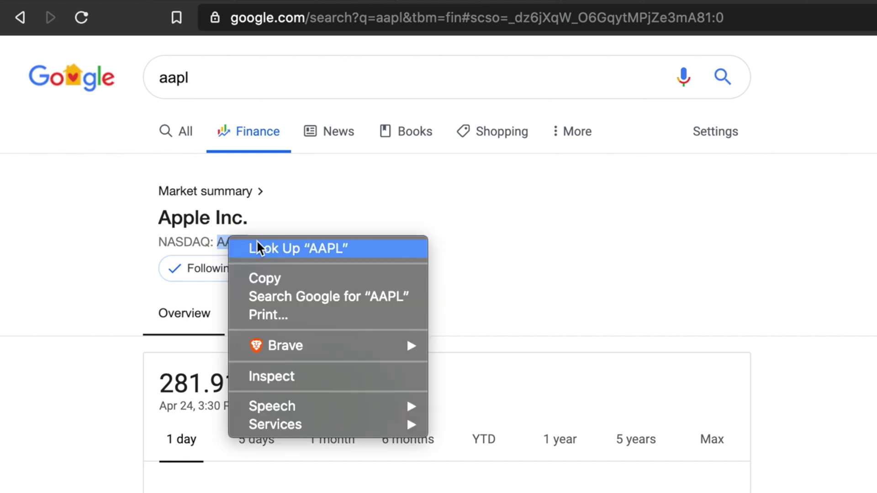
left_click(284, 280)
Enter AAPL as the ticker in cell B1 of the Stock Tracking sheet.
key("ctrl+Tab")
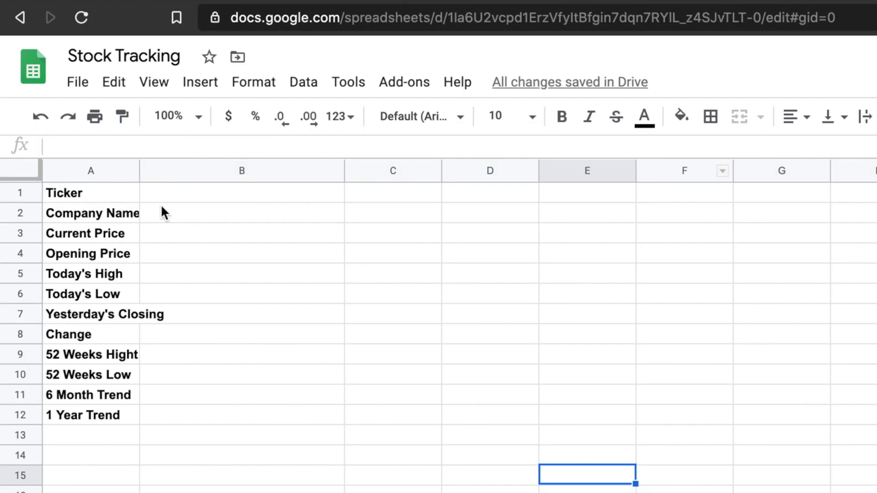
left_click(314, 199)
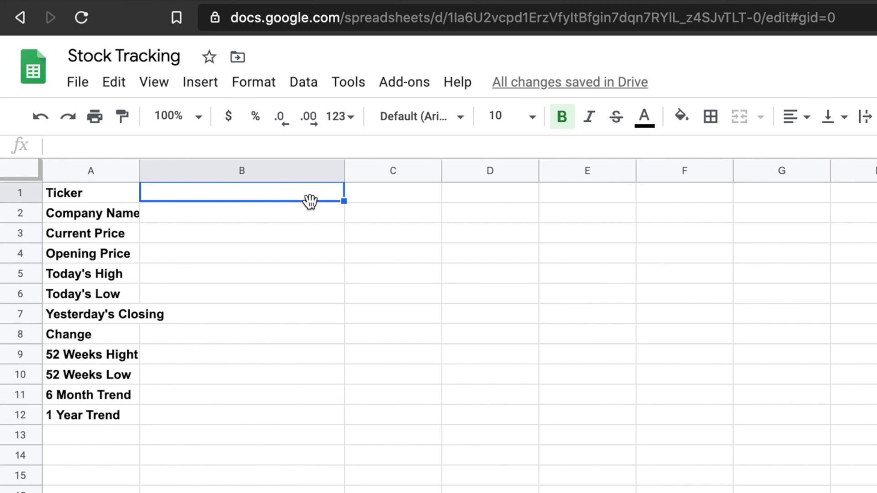
type("AAPL")
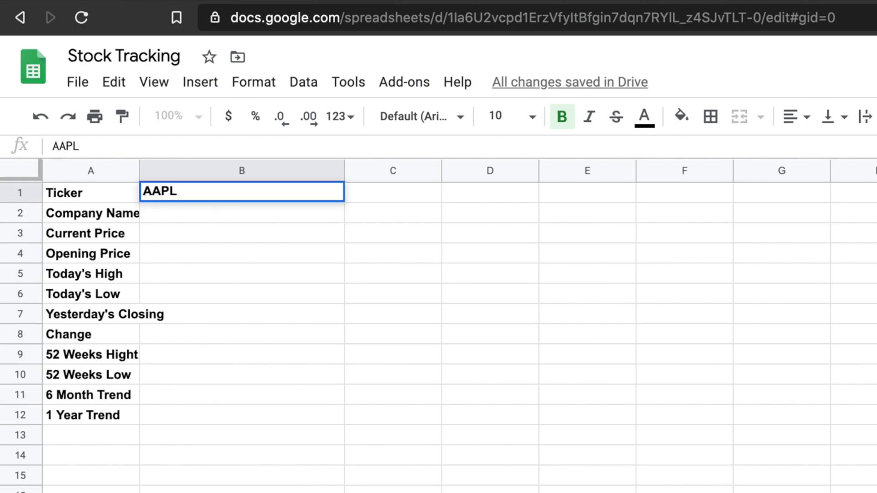
key("Return")
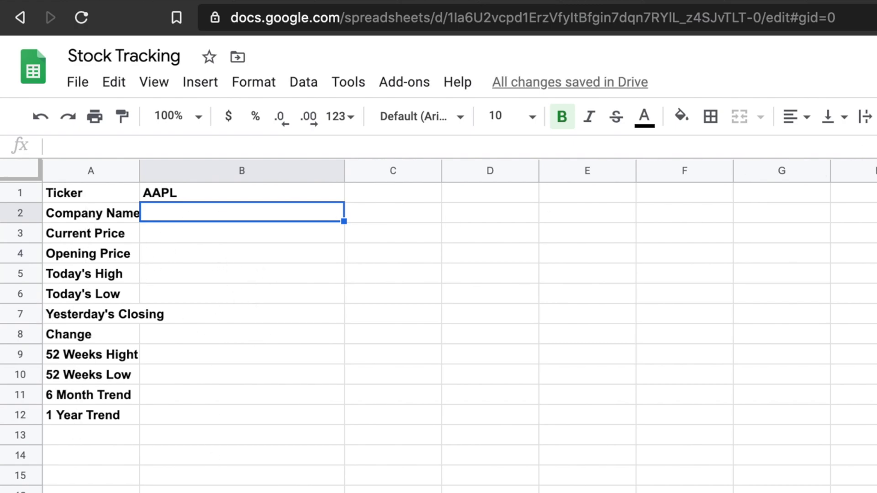
Fill the Company Name cell B2 with =GOOGLEFINANCE(B1,"name") and check it against Google's Apple stock summary.
key("ctrl+Tab")
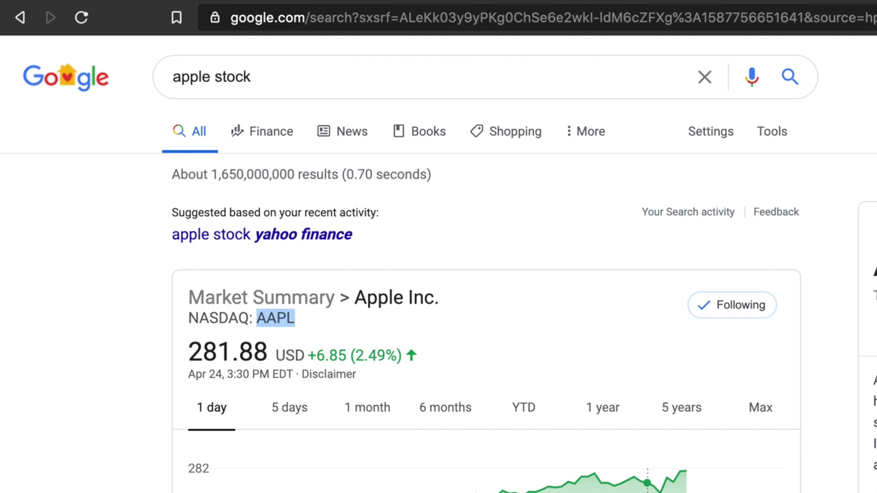
key("ctrl+shift+Tab")
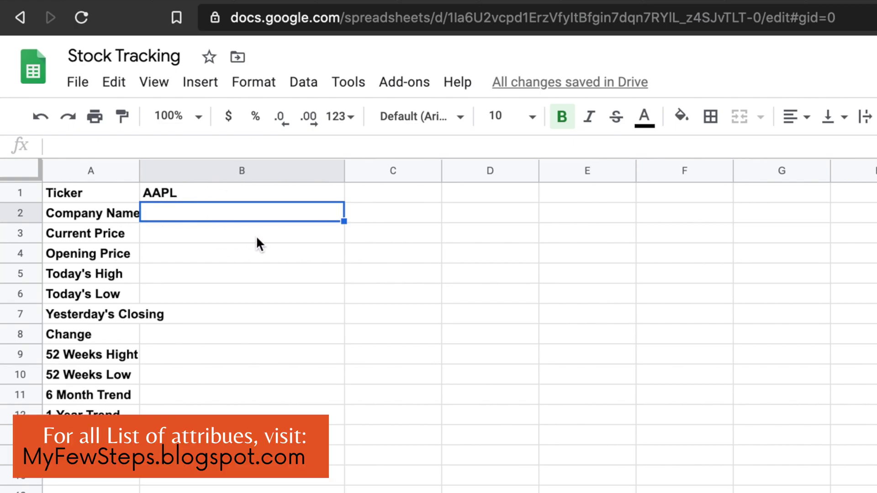
type("=")
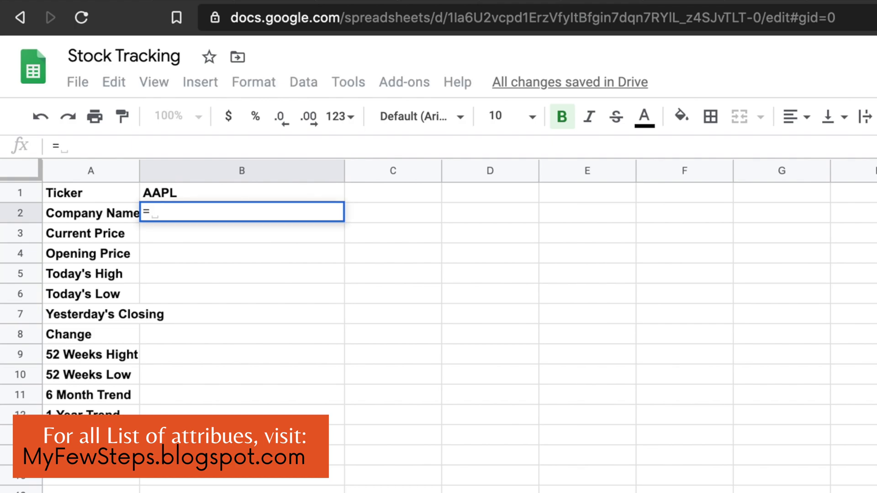
type("Goo")
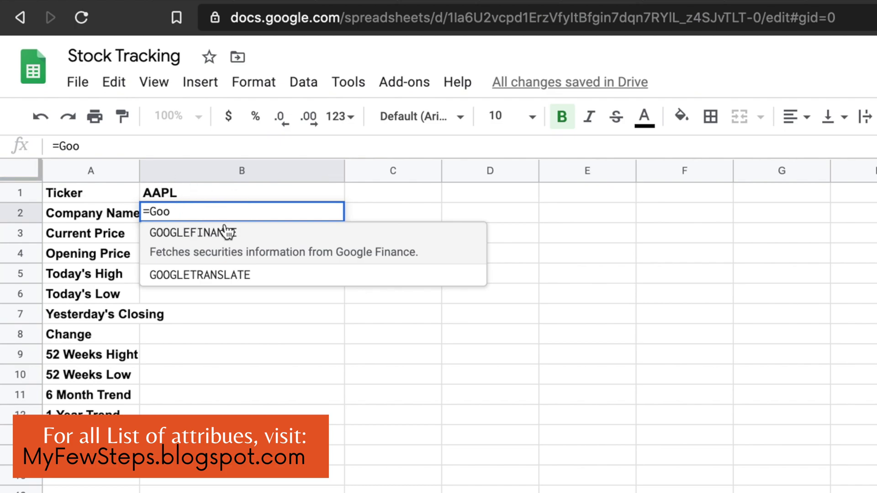
left_click(206, 243)
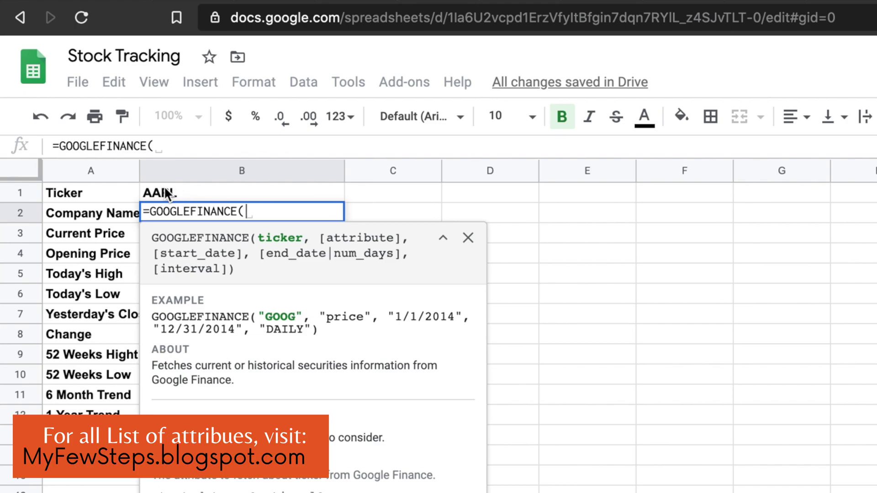
left_click(182, 189)
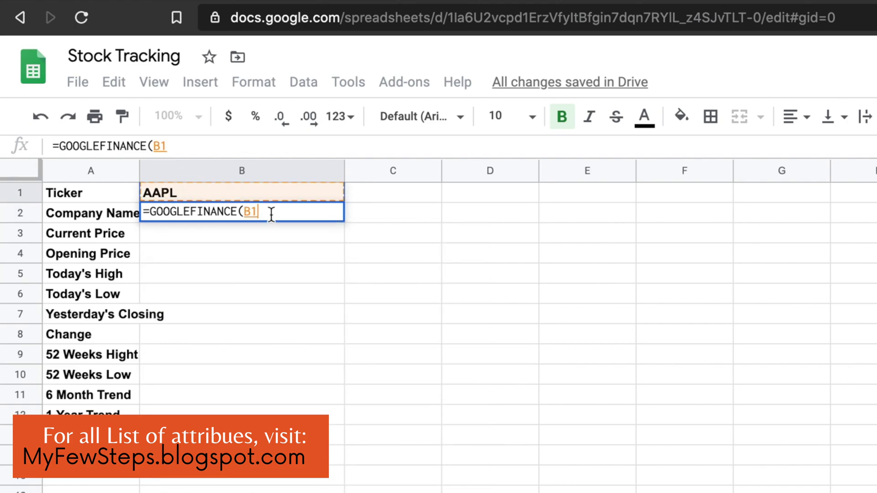
type(",")
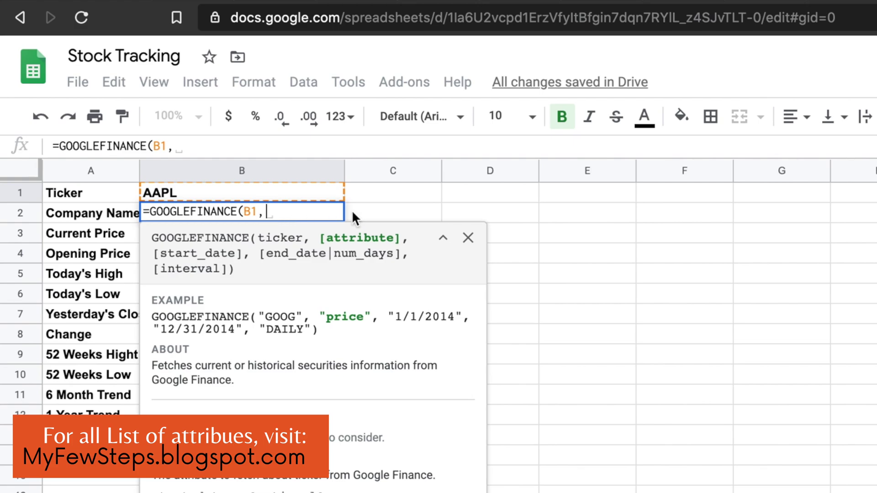
type("\"\"")
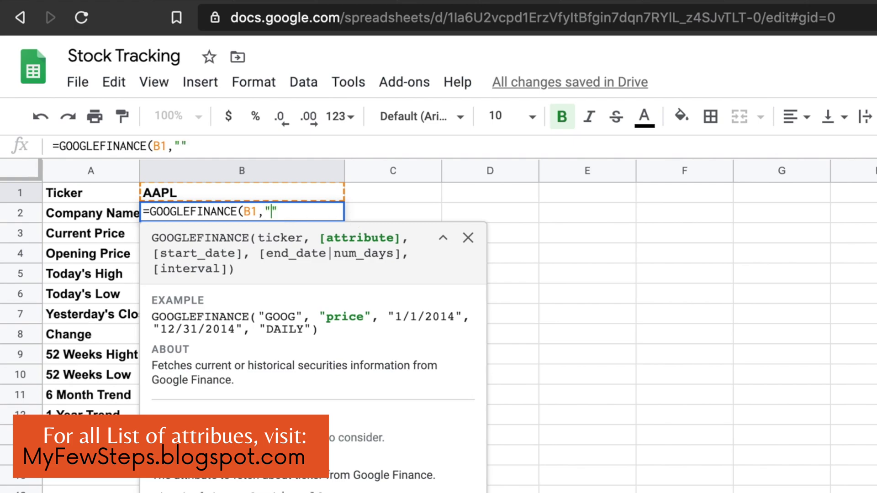
key("Left")
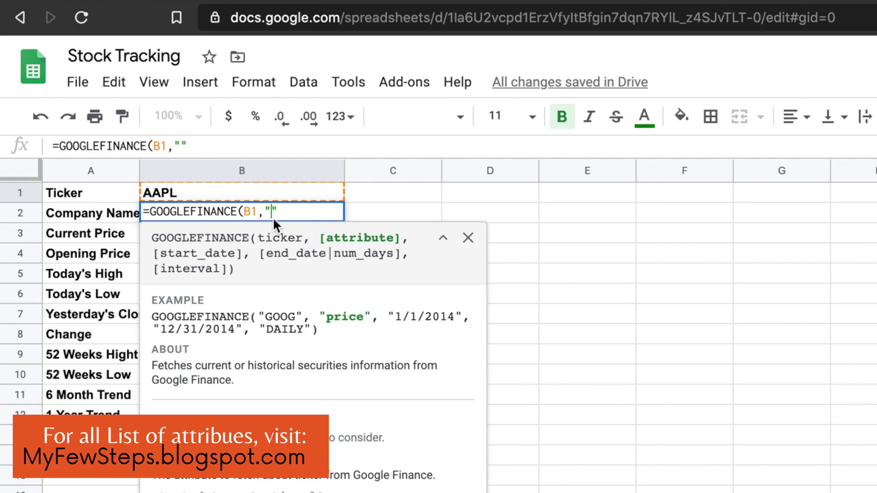
type("name")
key("Right")
type(")")
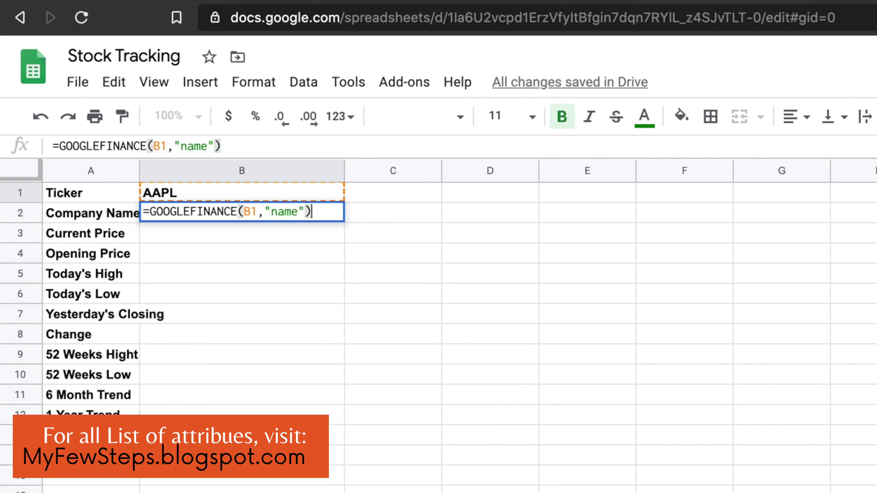
key("Return")
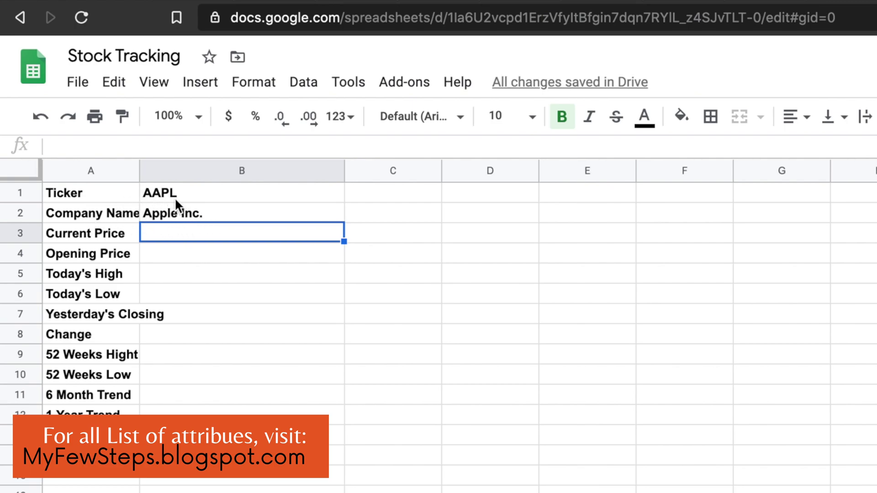
key("ctrl+Tab")
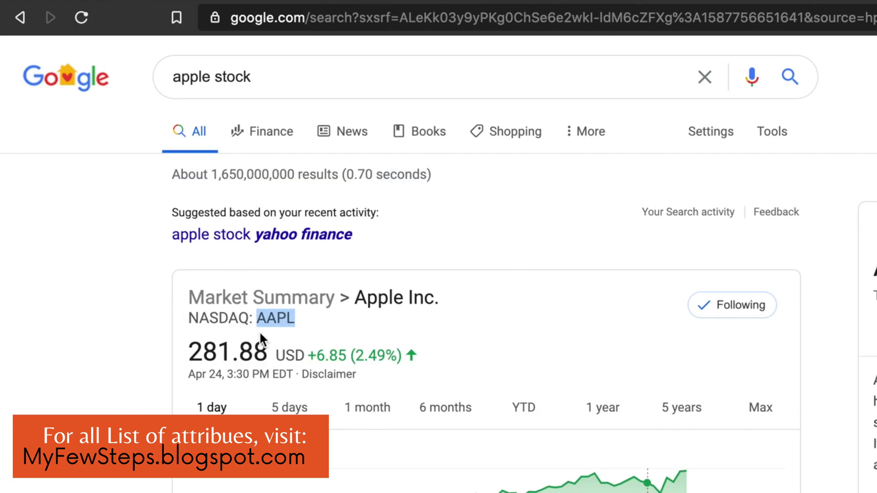
Highlight the company name Apple Inc. in Google's market summary and return to the Stock Tracking sheet.
left_click_drag(352, 297, 448, 300)
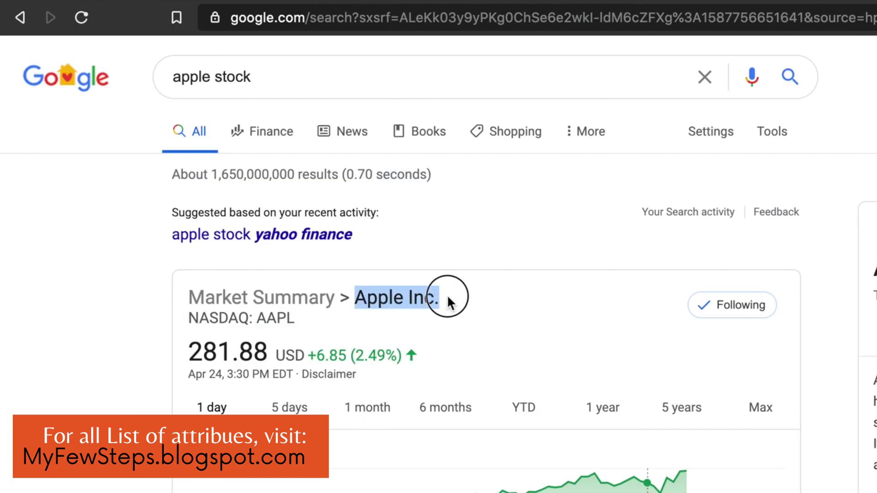
key("ctrl+Tab")
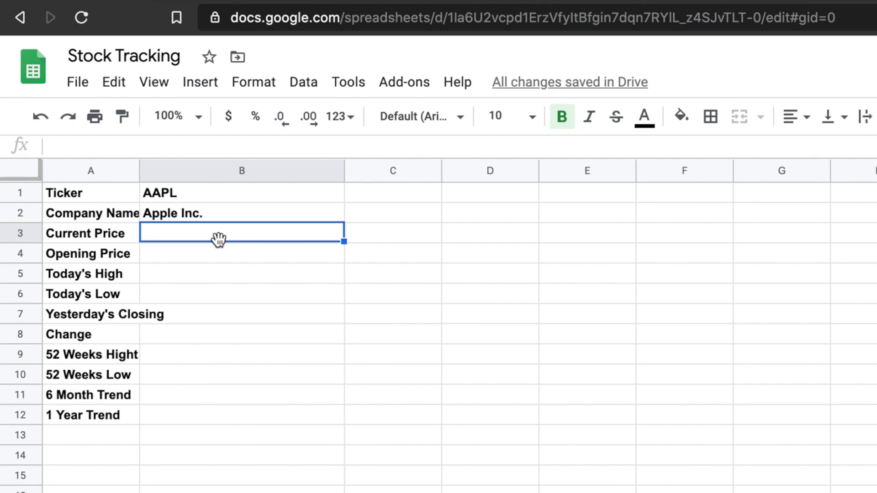
Fill the Current Price cell B3 with the formula =GOOGLEFINANCE(B1,"price").
left_click(158, 233)
type("=")
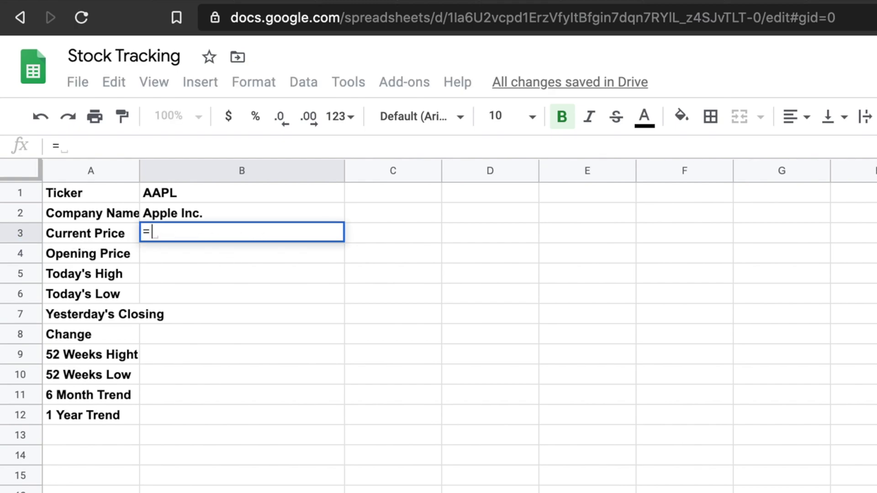
type("Goo")
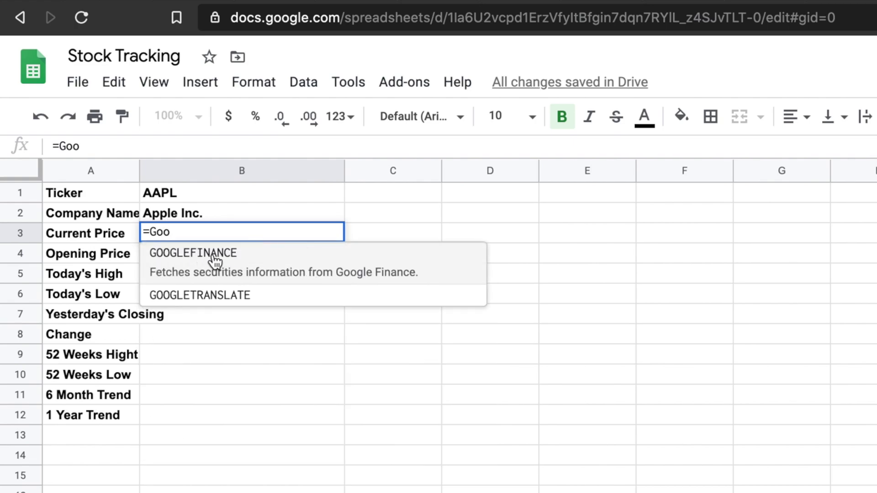
left_click(205, 262)
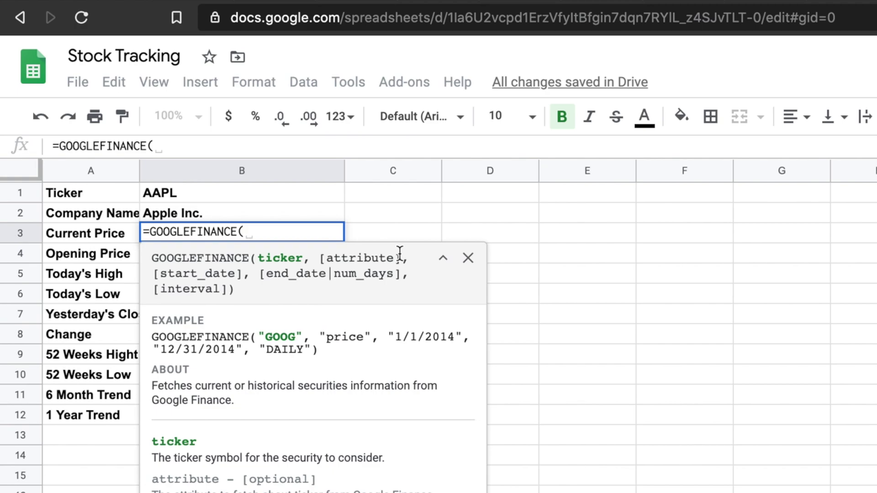
left_click(182, 190)
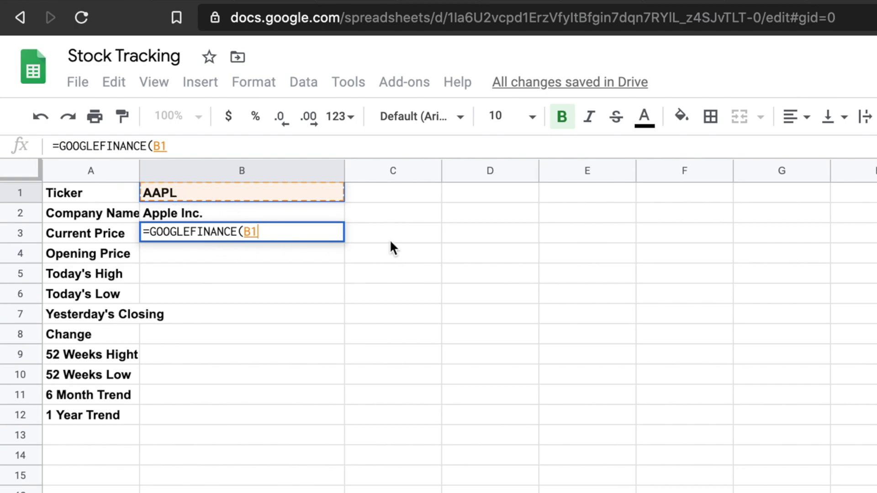
type(",")
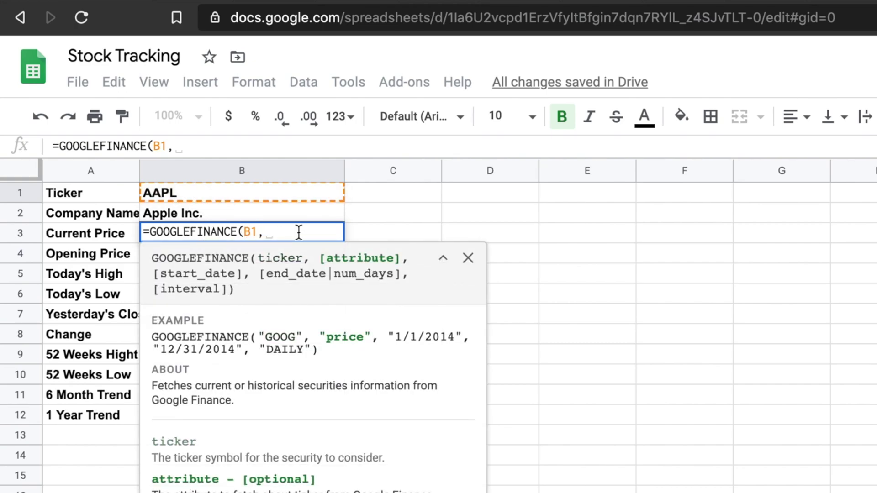
key("BackSpace")
type("\"")
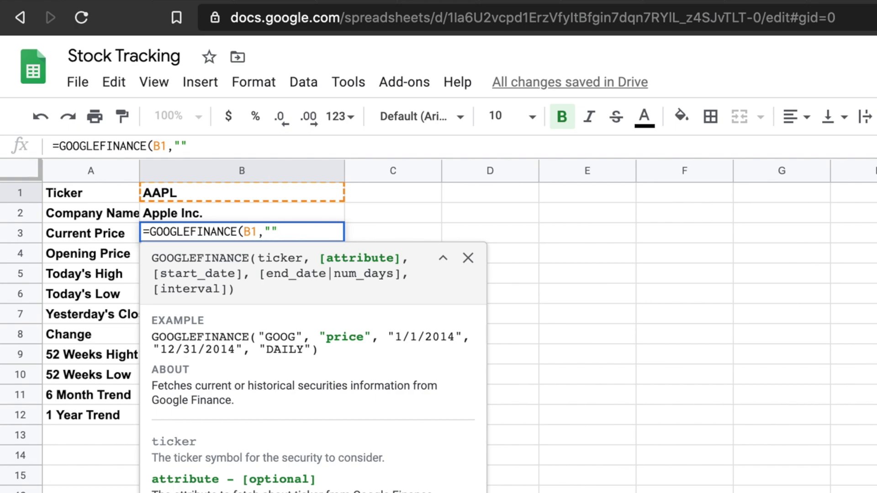
type("price")
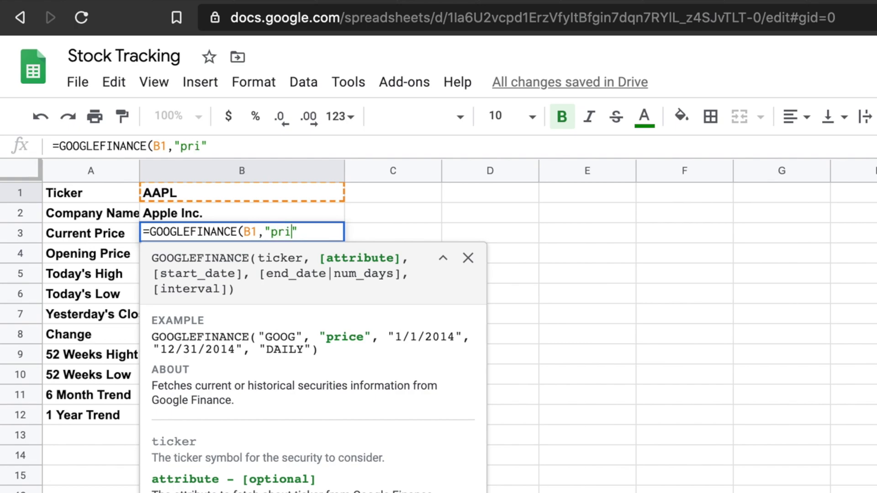
type("\")")
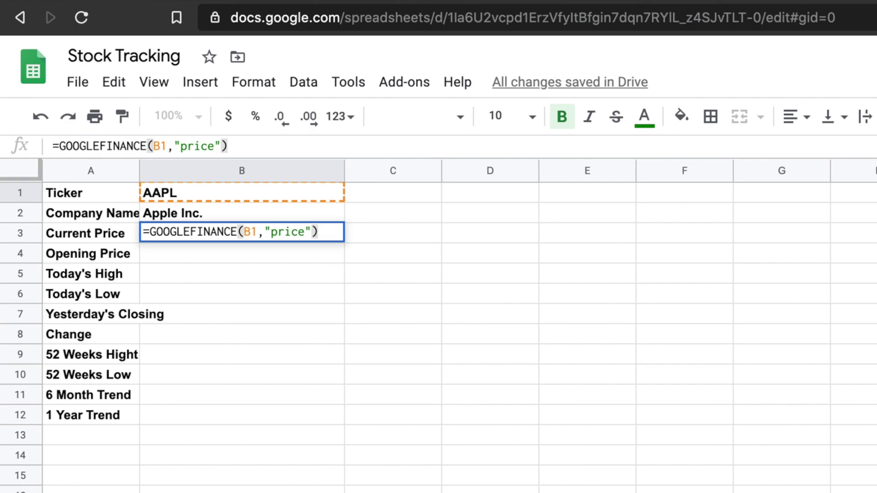
key("Return")
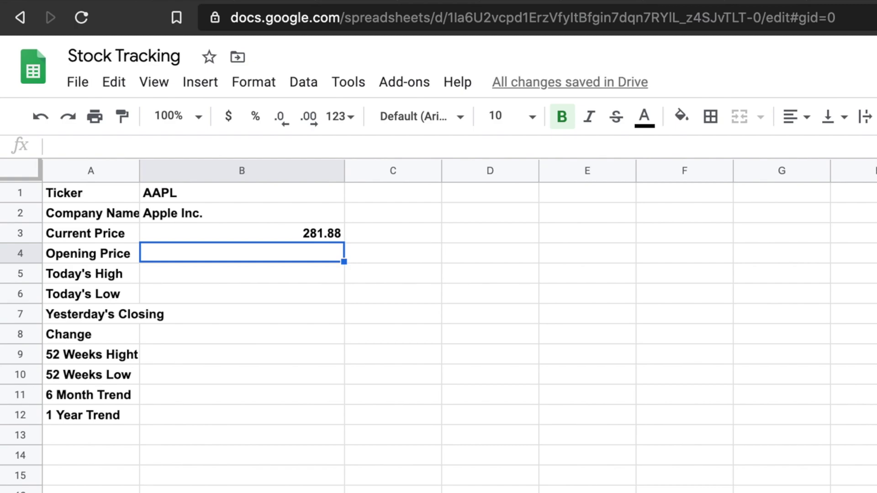
Refresh Google's Apple stock results and compare the quoted price with the Current Price in the Stock Tracking sheet.
key("ctrl+Tab")
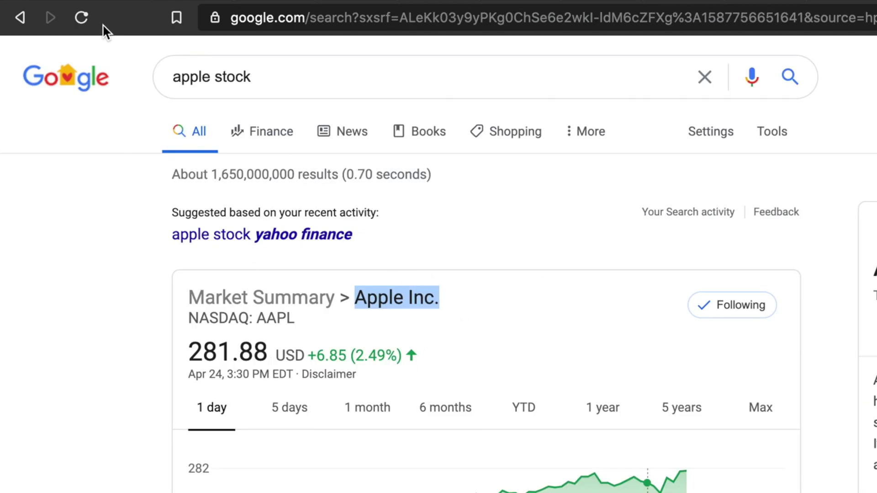
left_click(89, 30)
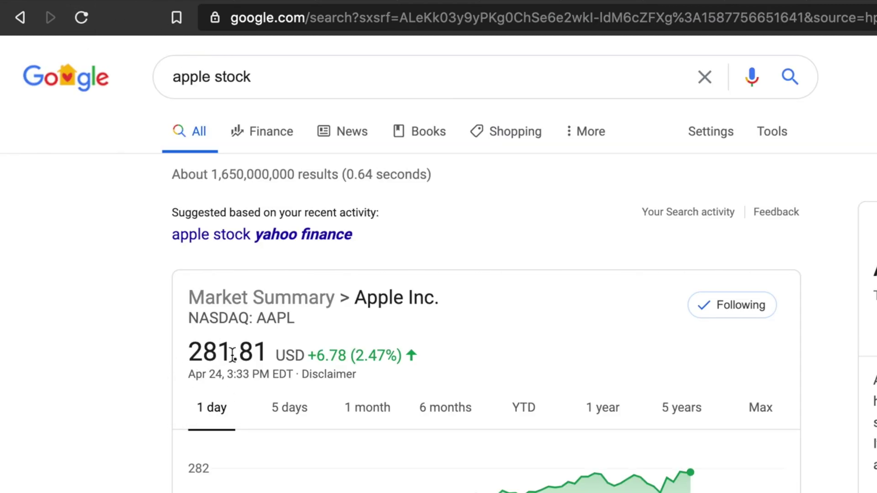
key("ctrl+shift+Tab")
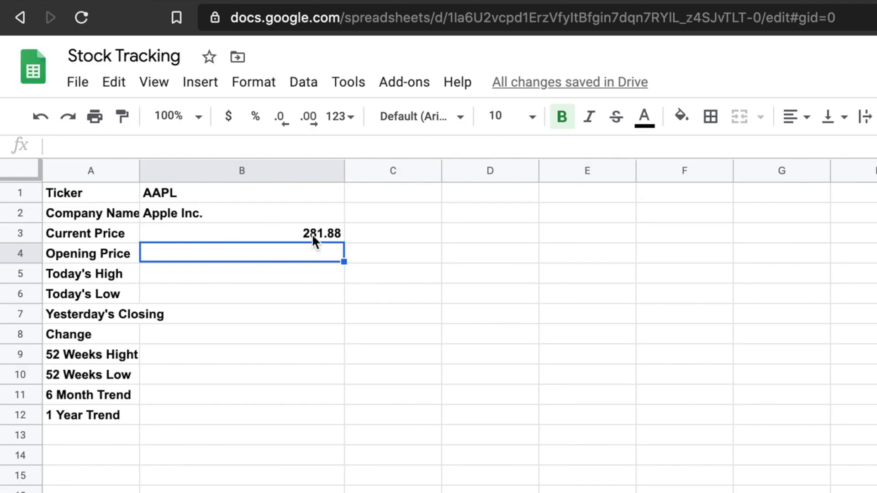
key("ctrl+Tab")
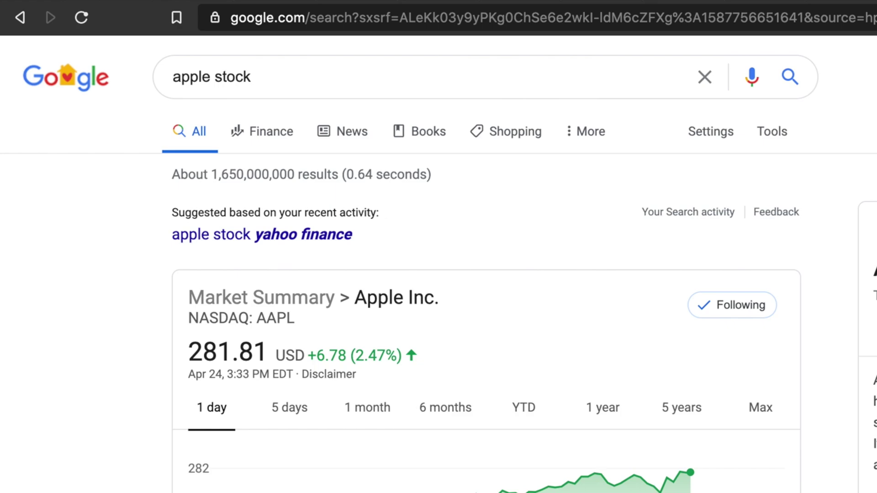
key("ctrl+shift+Tab")
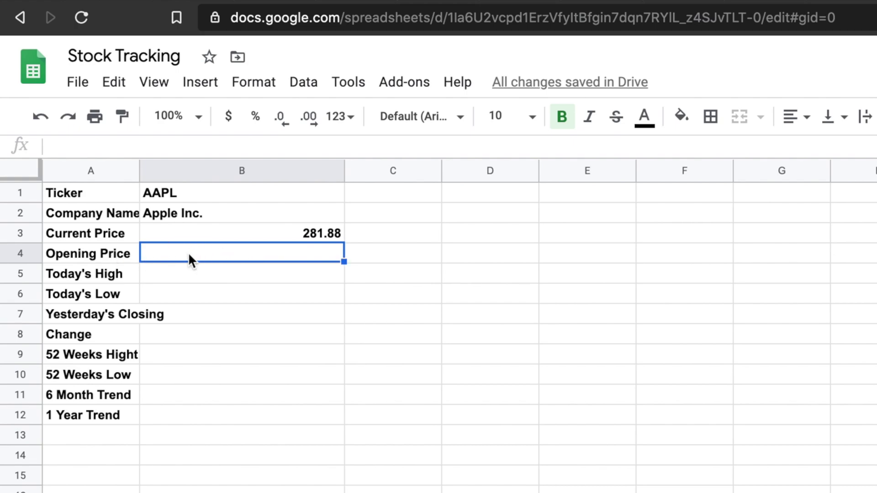
Fill the Opening Price cell B4 with the formula =GOOGLEFINANCE(B1,"priceopen").
type("=")
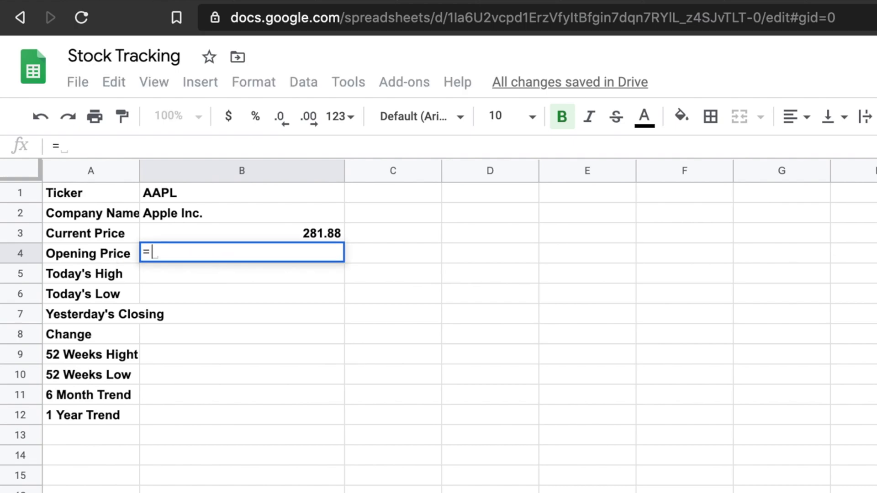
type("GO")
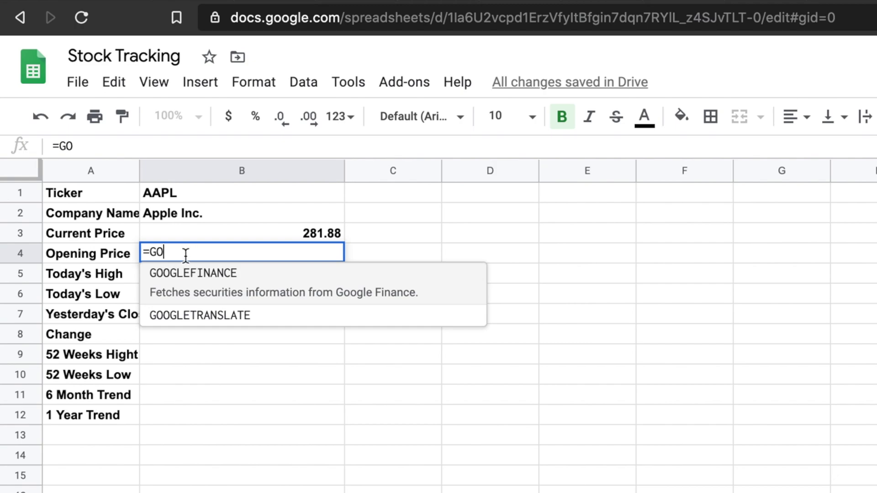
left_click(175, 273)
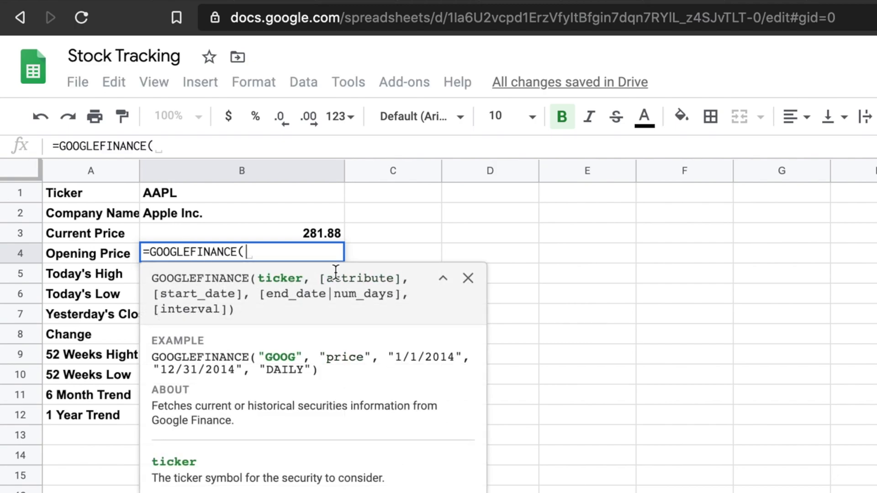
left_click(163, 192)
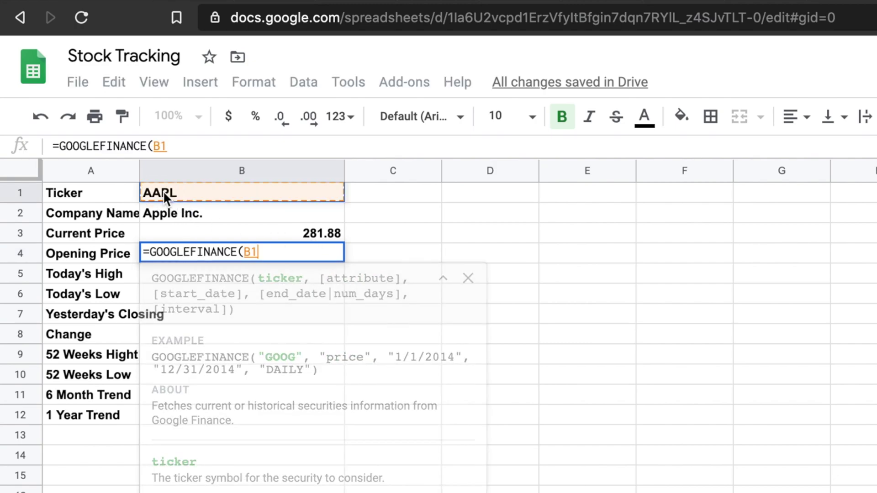
type(", ")
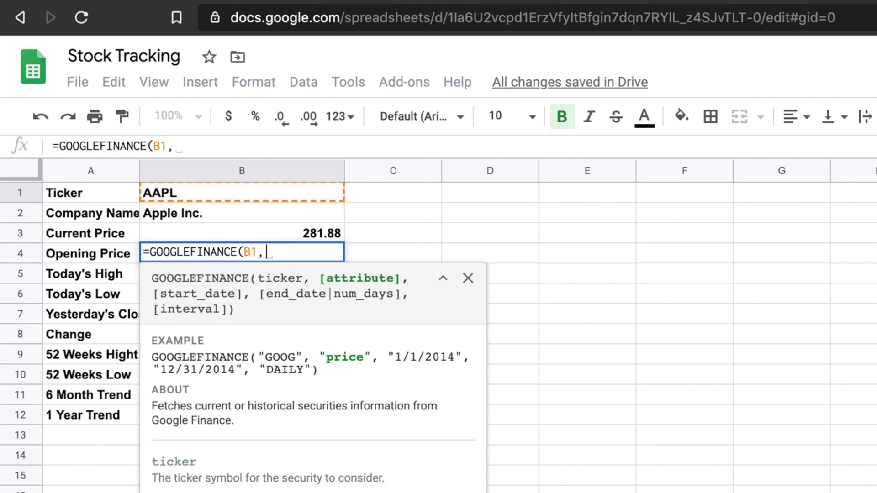
type("\"\"")
key("Left")
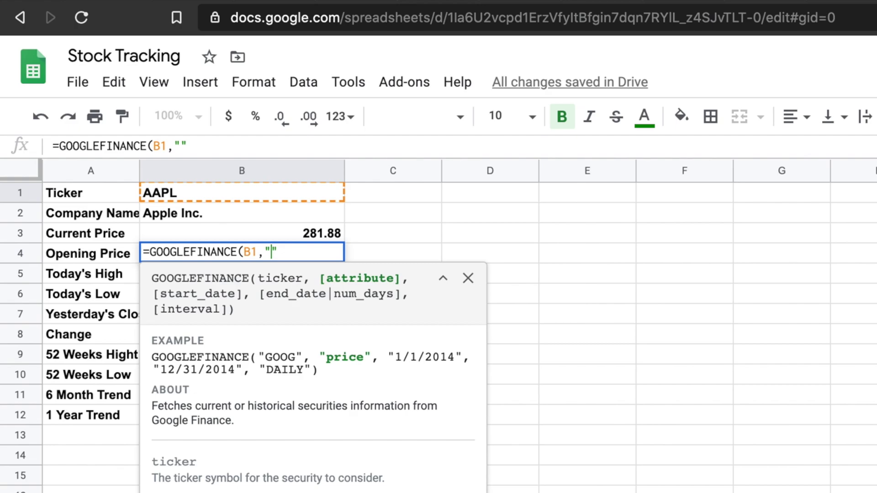
type("priceopen\"")
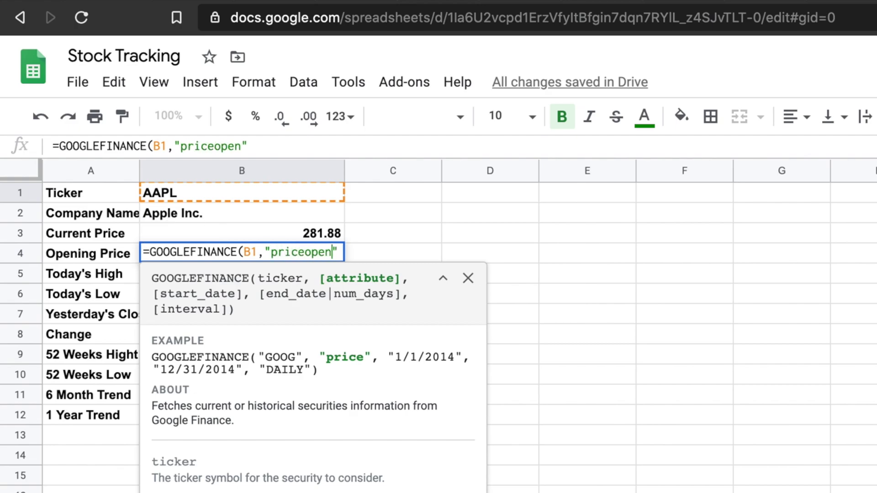
type(")")
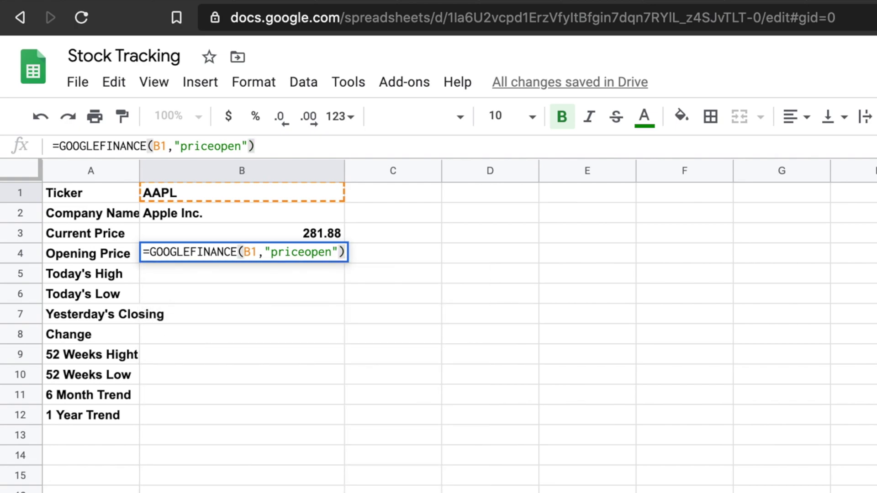
key("Return")
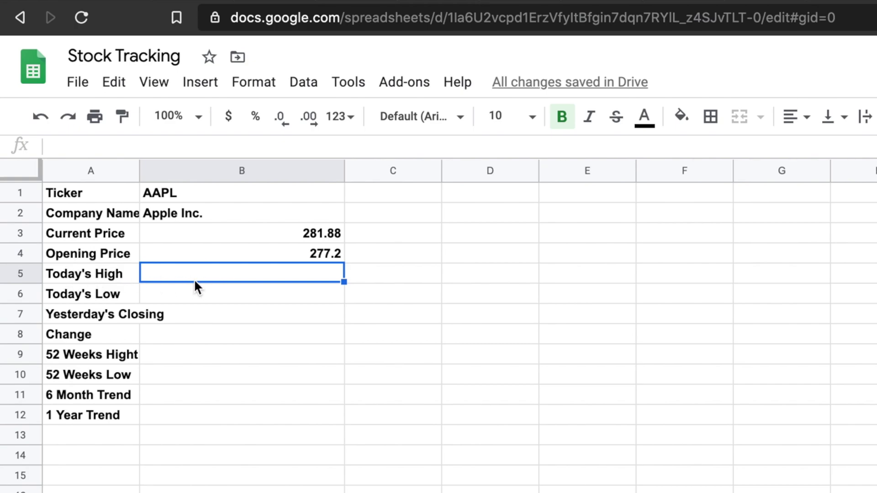
Fill the Today's High cell B5 with the formula =GOOGLEFINANCE(B1,"high").
type("=Goo")
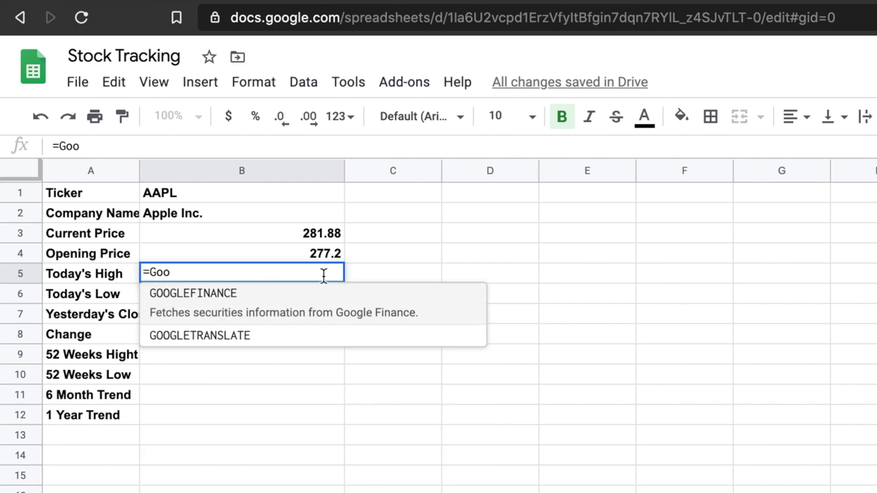
left_click(241, 310)
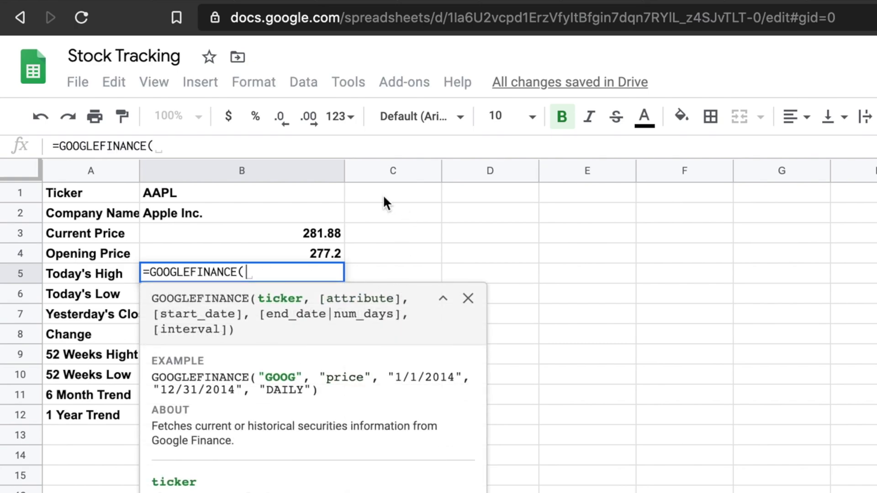
left_click(205, 192)
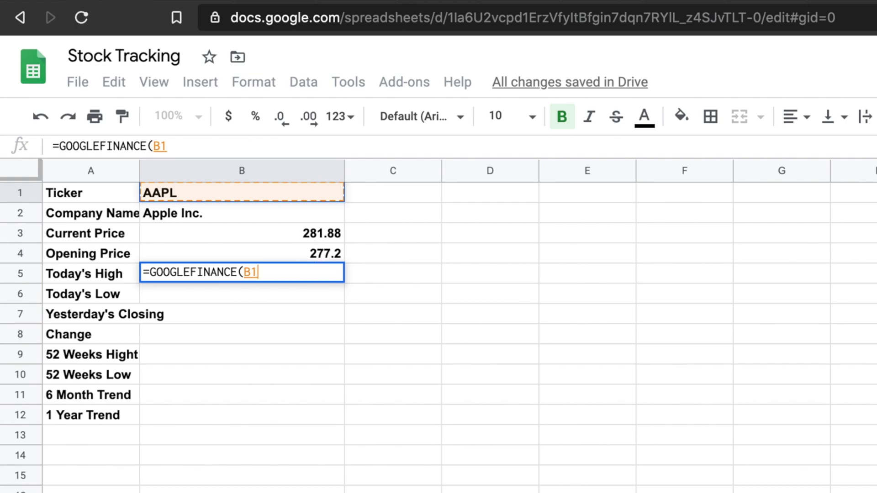
type(",\"\"")
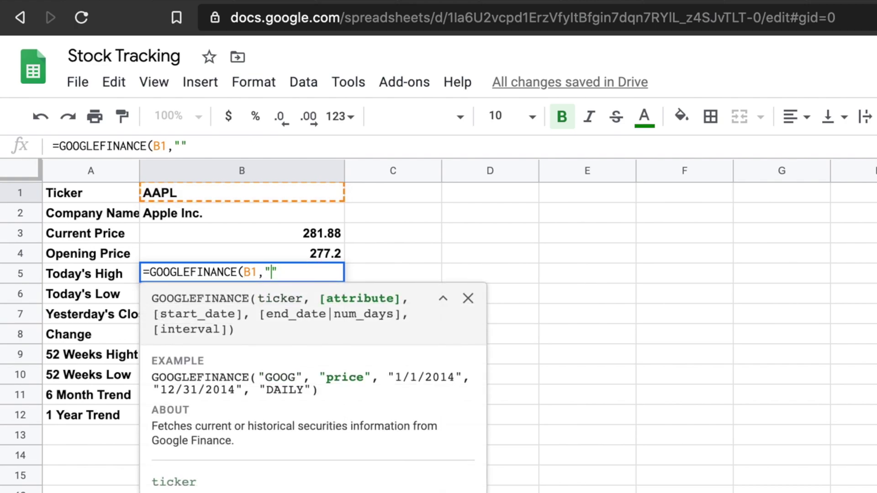
type("high\")")
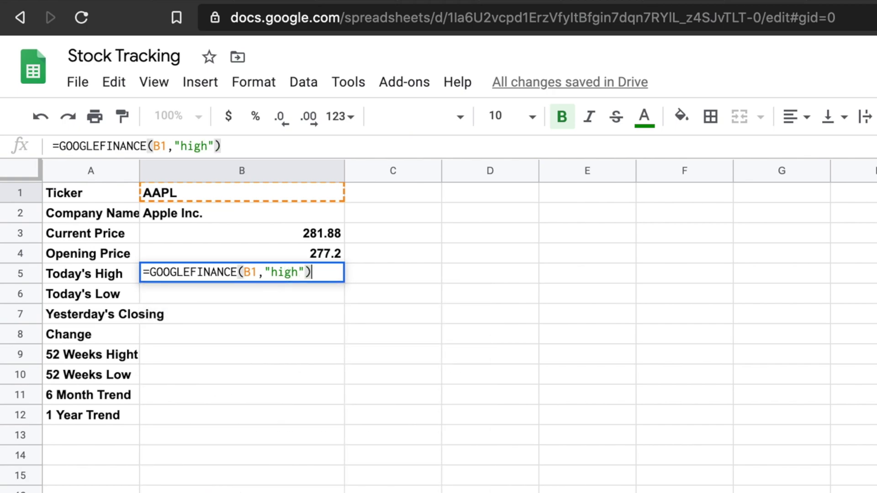
key("Return")
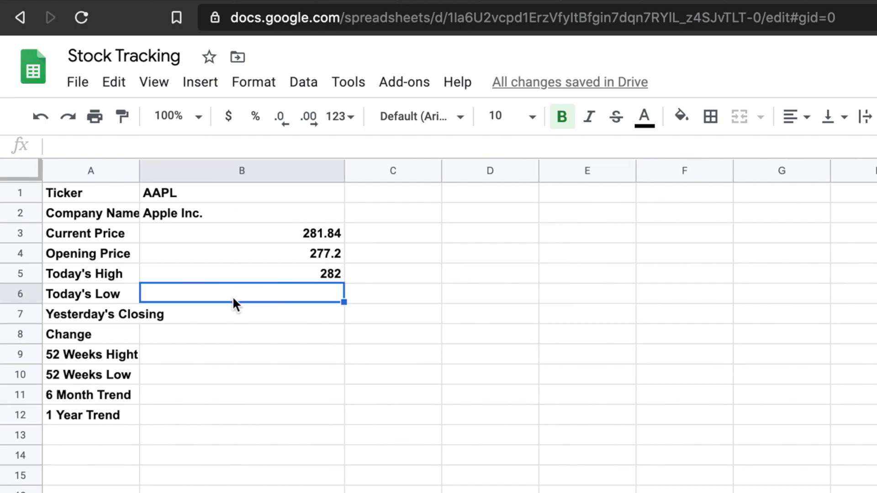
Fill the Today's Low cell B6 with the formula =GOOGLEFINANCE(B1,"low").
type("=G")
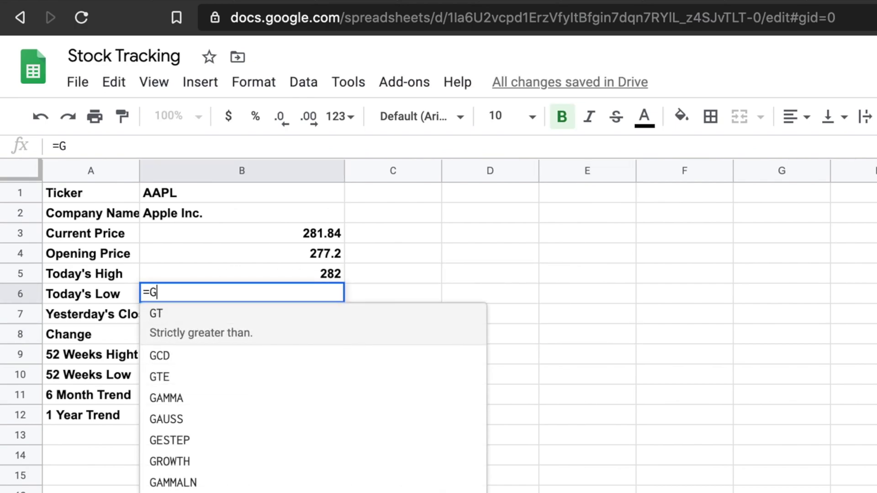
type("oo")
left_click(280, 314)
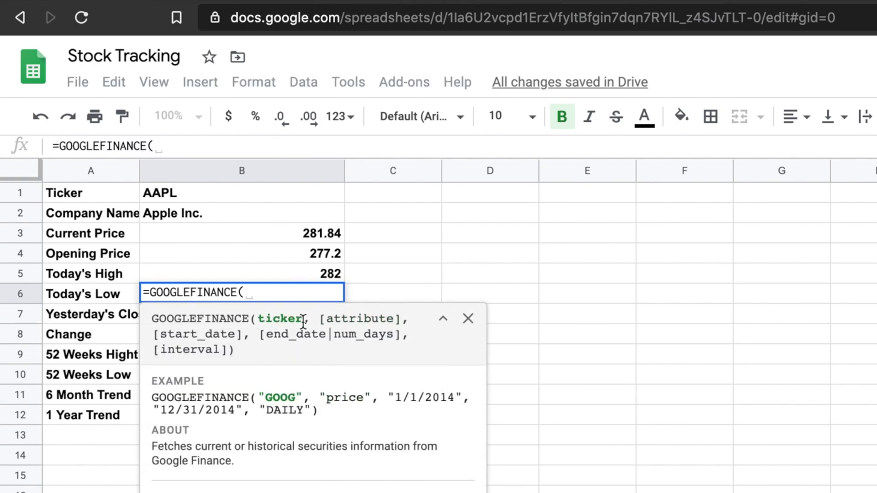
left_click(205, 191)
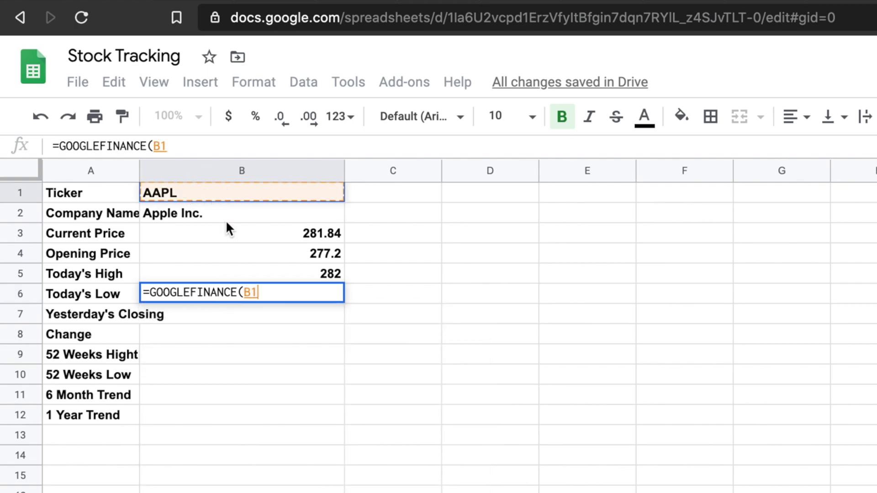
type(",")
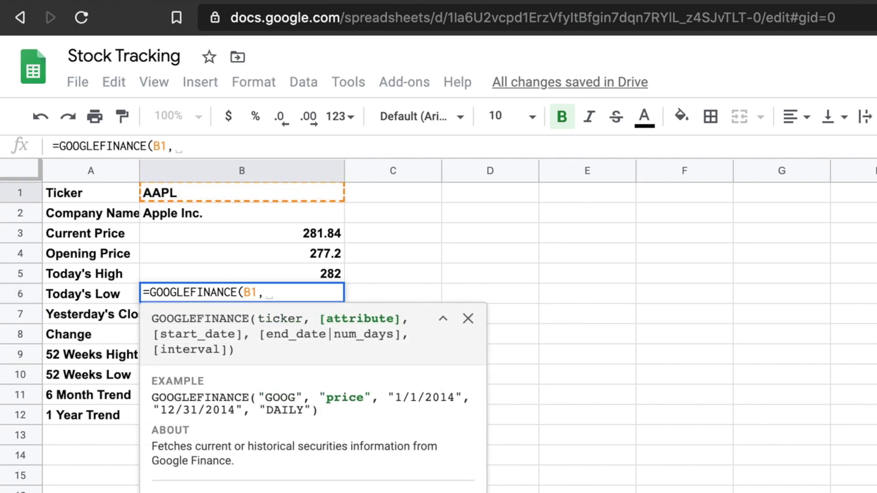
type("\"\"")
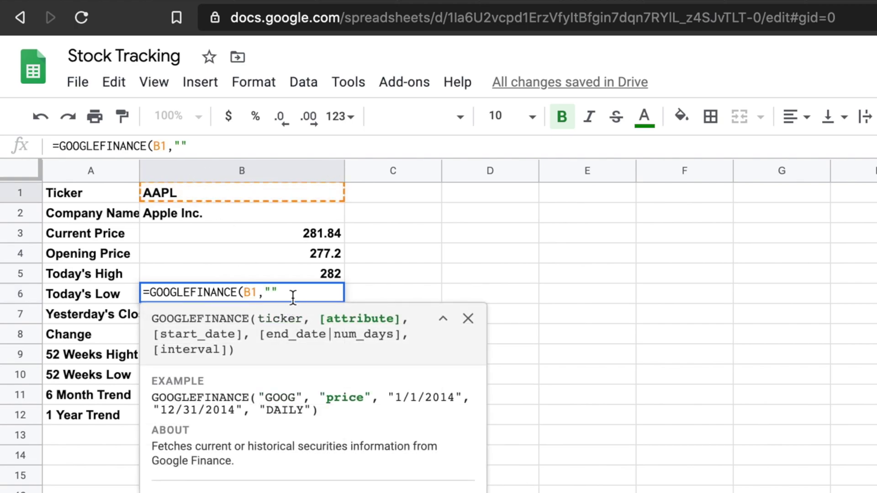
type("low\")")
key("Return")
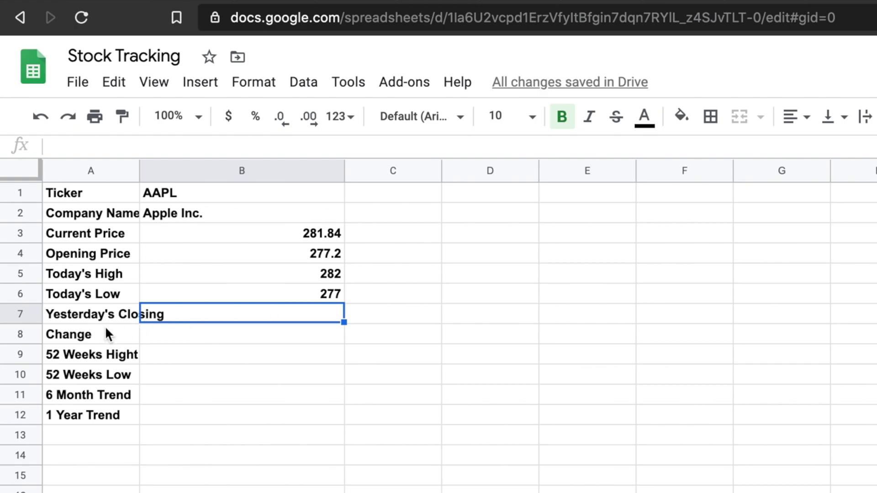
Fill the Yesterday's Closing cell B7 with the formula =GOOGLEFINANCE(B1,"closeyest").
left_click(211, 313)
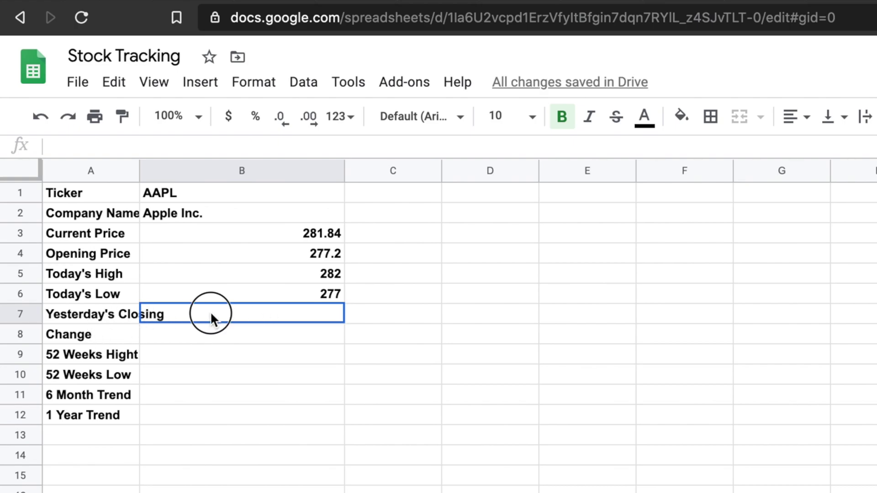
type("=(G")
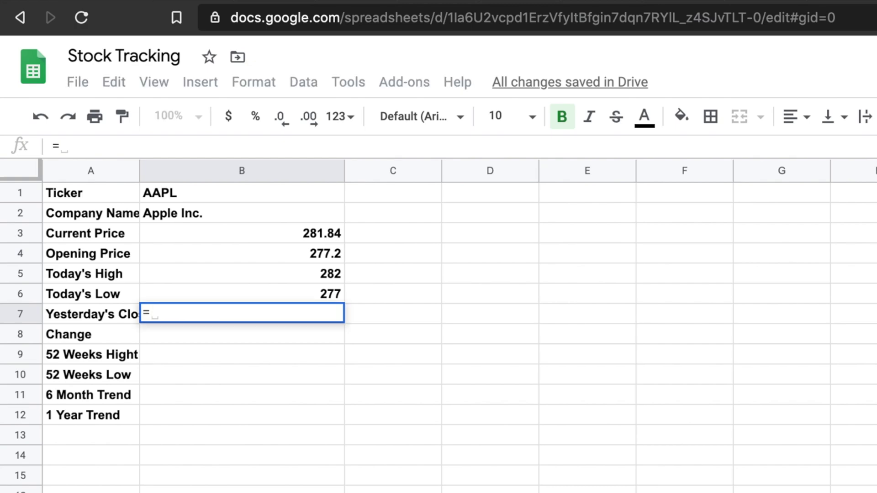
key("BackSpace")
key("BackSpace")
type("goo")
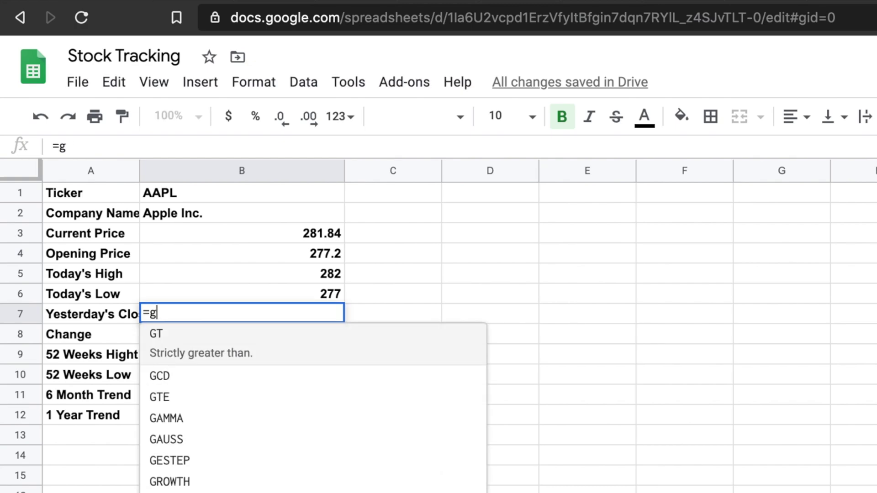
left_click(232, 340)
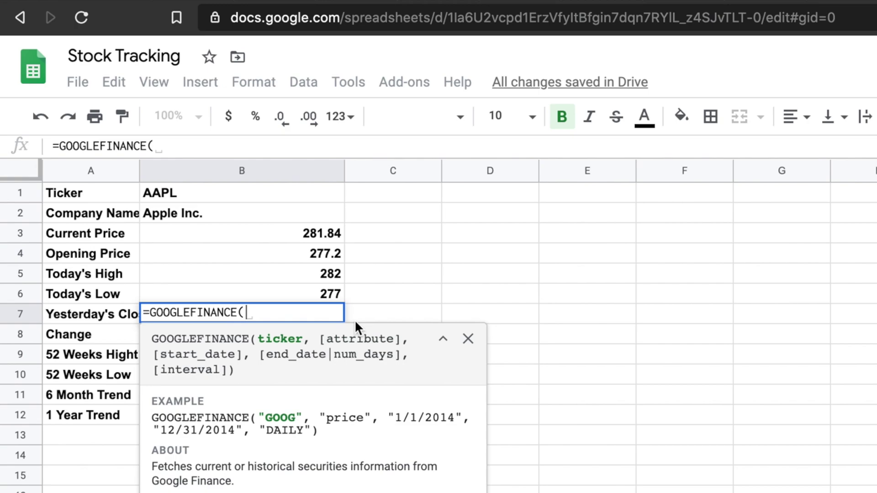
left_click(182, 192)
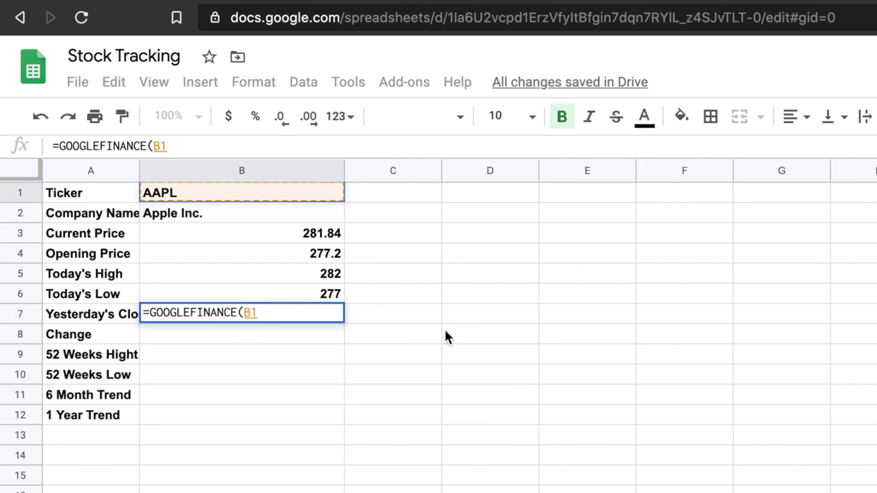
type(",")
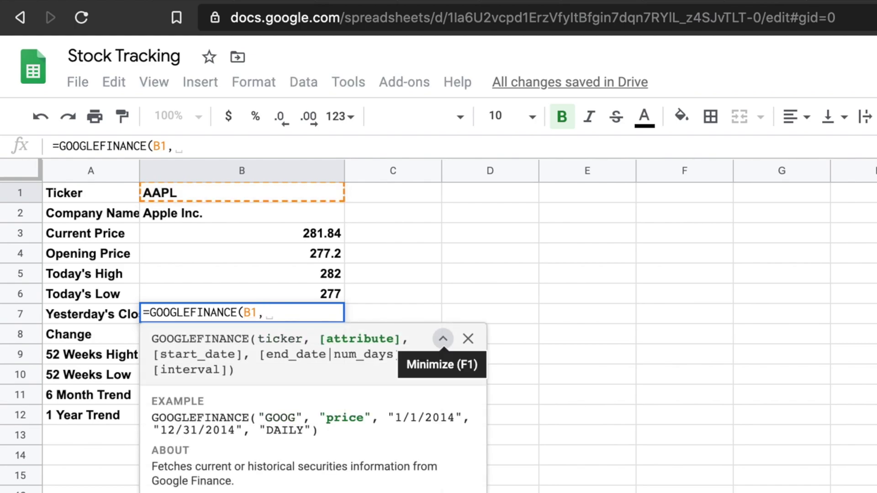
key("BackSpace")
type("\"\"")
key("Left")
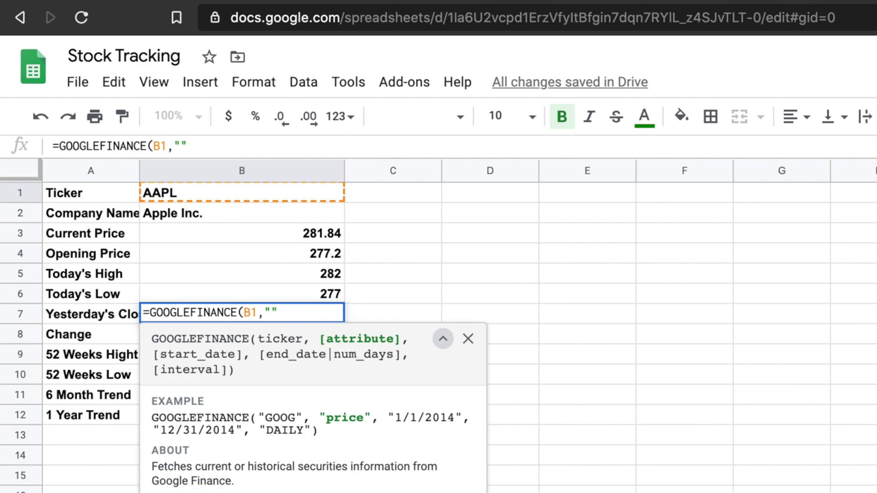
type("colo")
key("BackSpace")
key("BackSpace")
key("BackSpace")
type("loseyst")
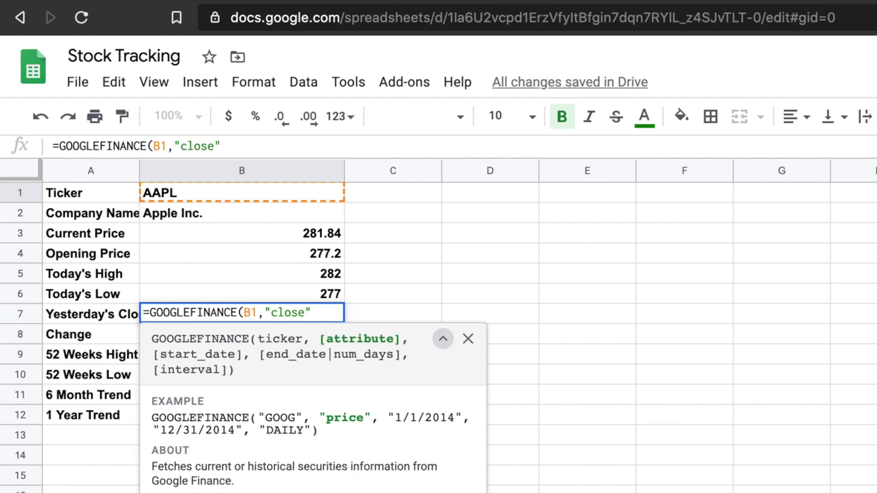
key("BackSpace")
key("BackSpace")
type("est")
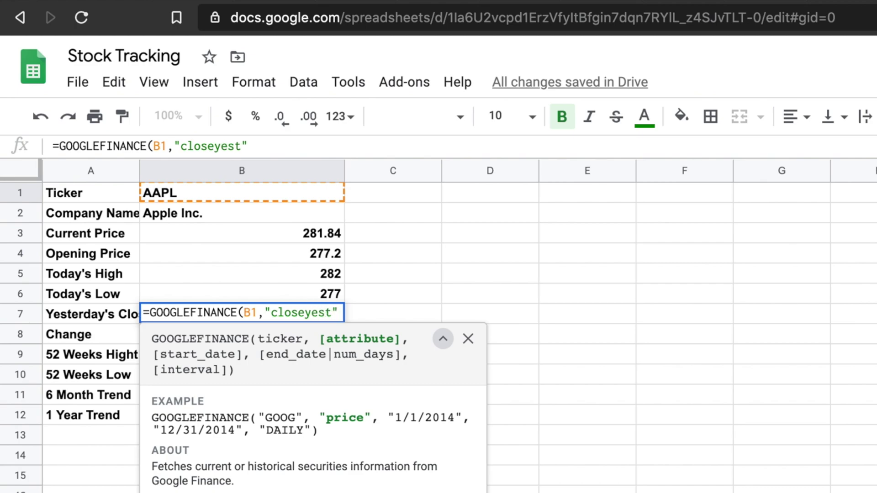
type(")")
key("Return")
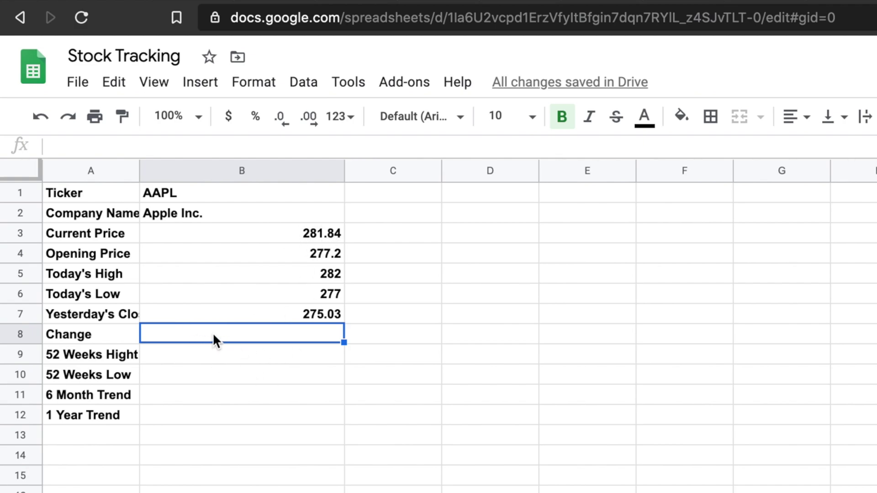
Fill the Change cell B8 with the formula =GOOGLEFINANCE(B1,"change").
type("=Goo")
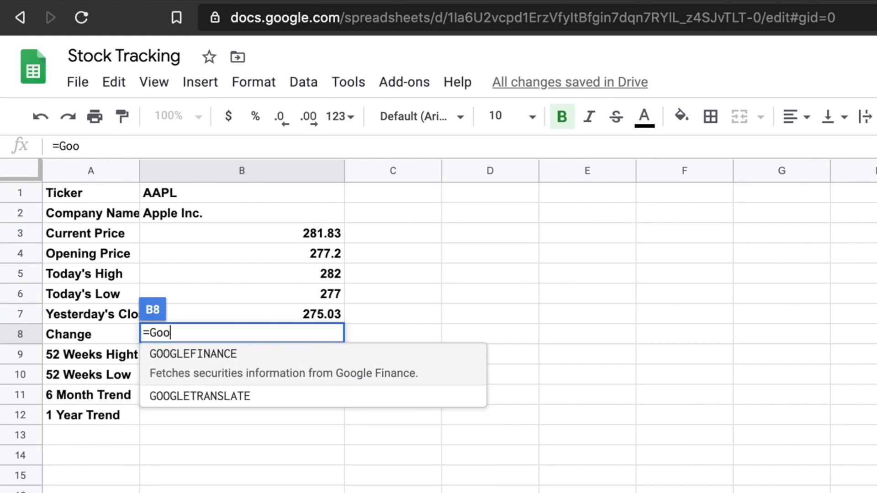
key("Tab")
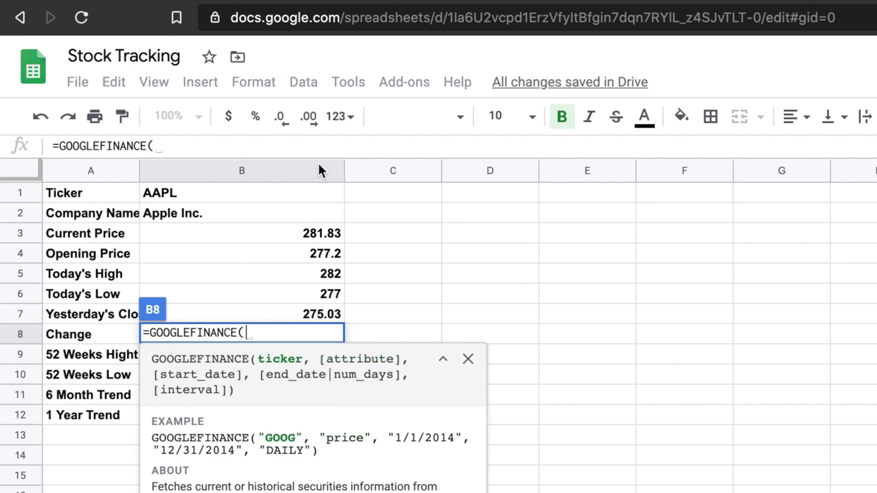
left_click(187, 193)
type(",")
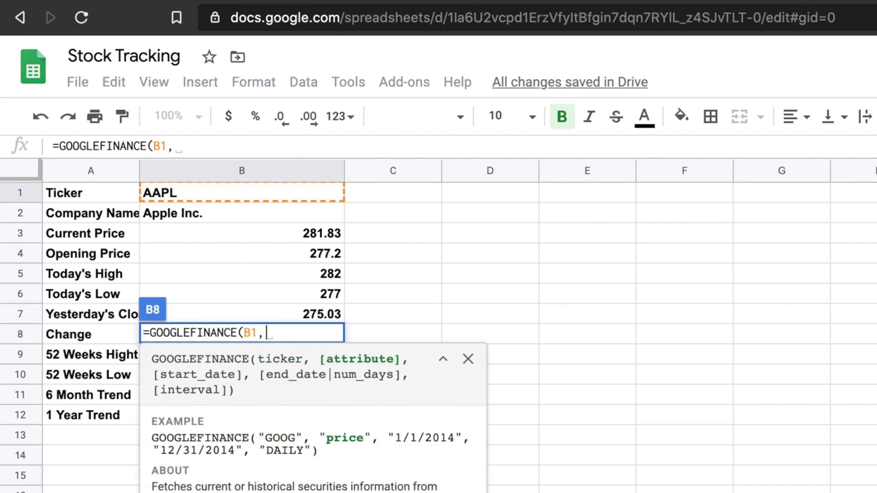
type("\"\"")
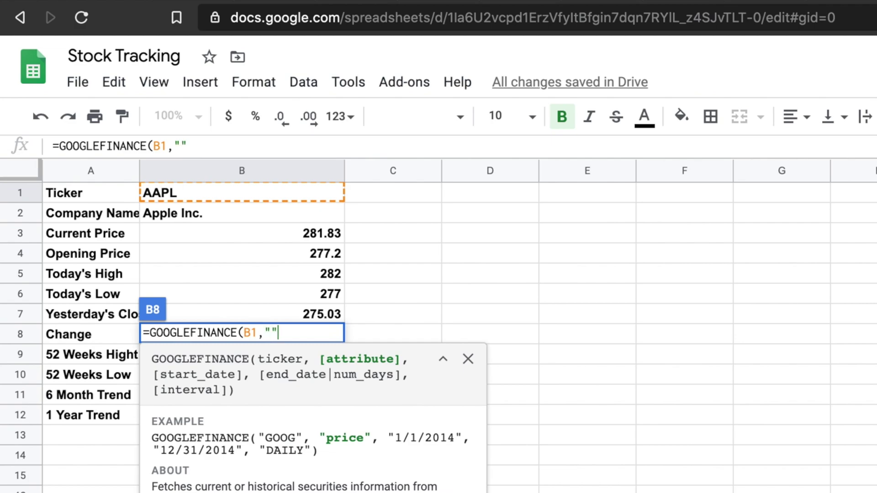
type("change\")")
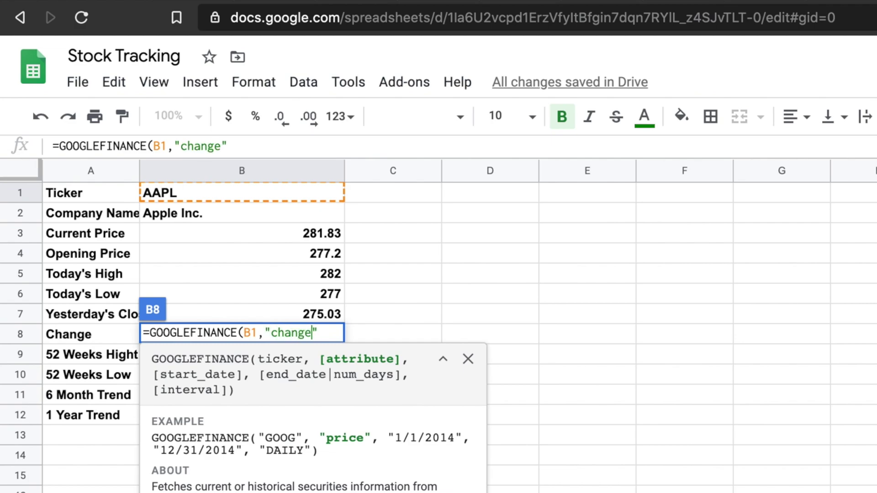
key("Return")
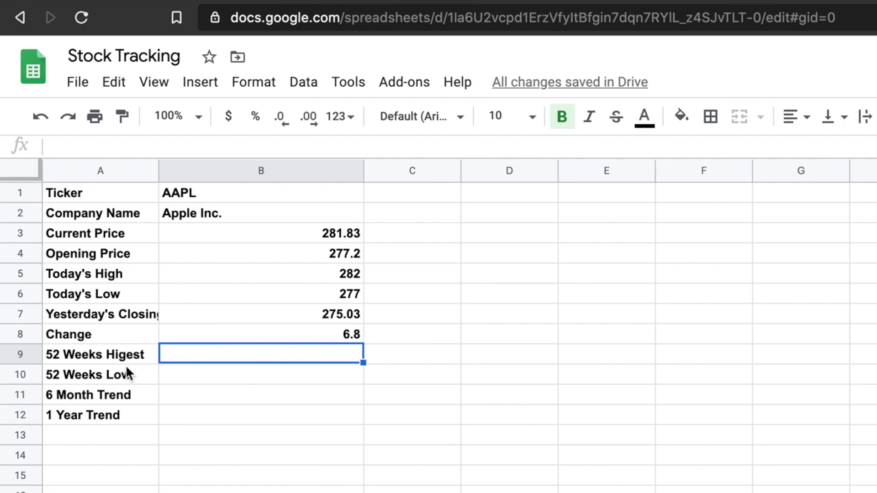
Fill the 52 Weeks Higest cell B9 with the formula =GOOGLEFINANCE(B1,"high52").
type("=Goo")
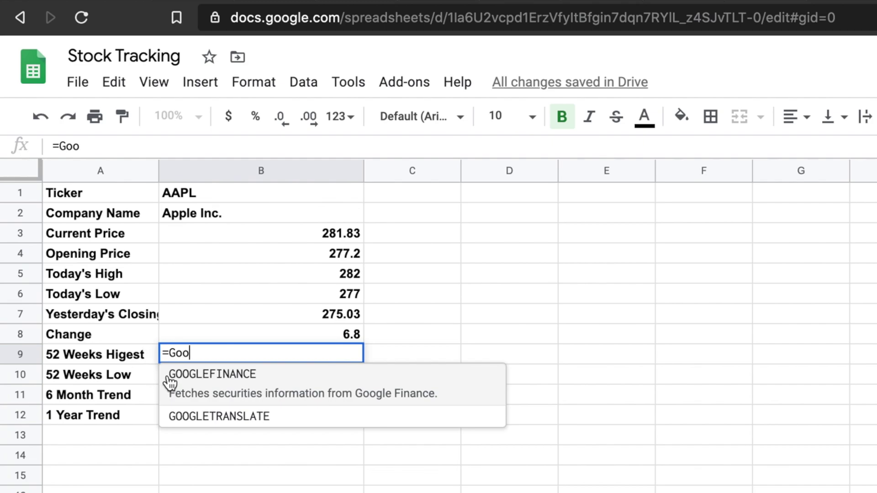
left_click(229, 376)
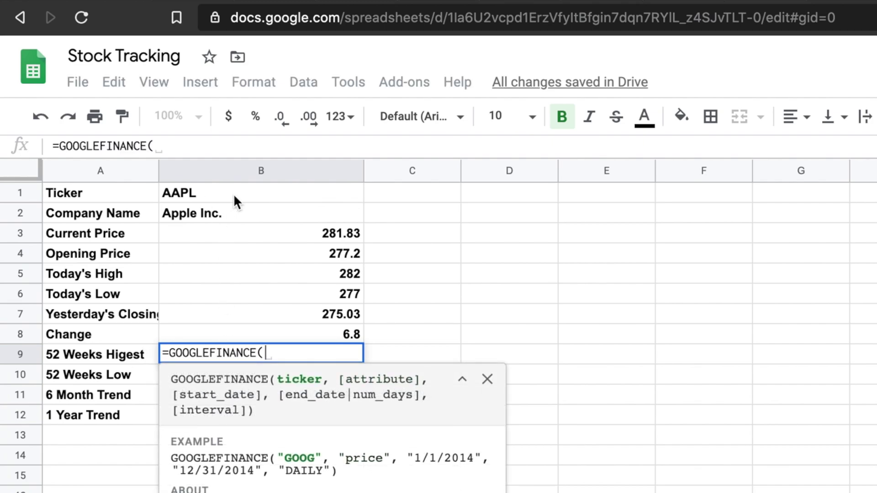
left_click(221, 189)
type(",\"\"")
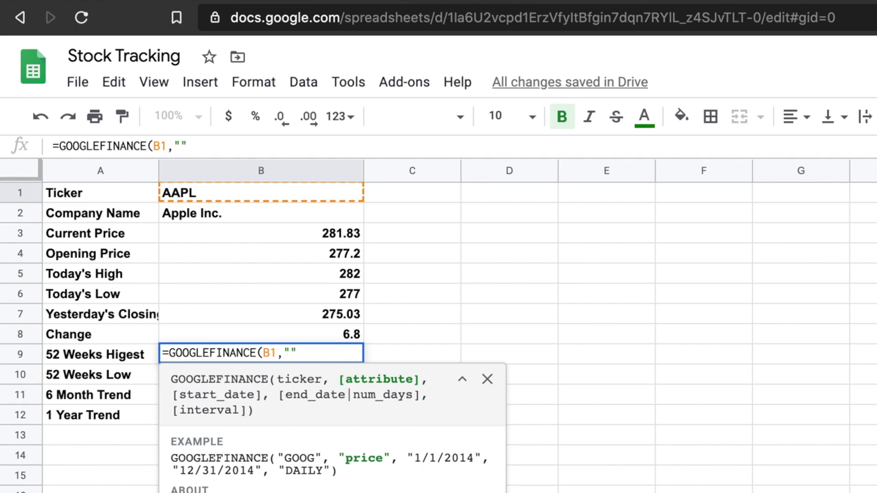
type("high")
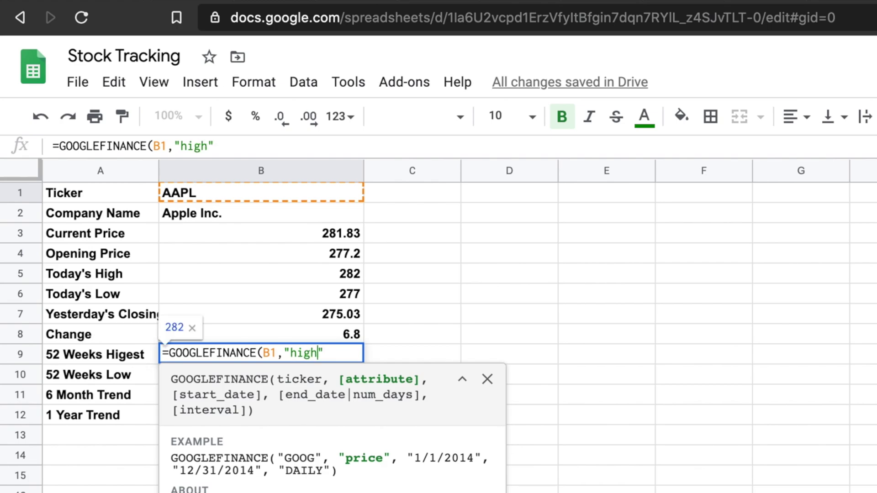
type("52")
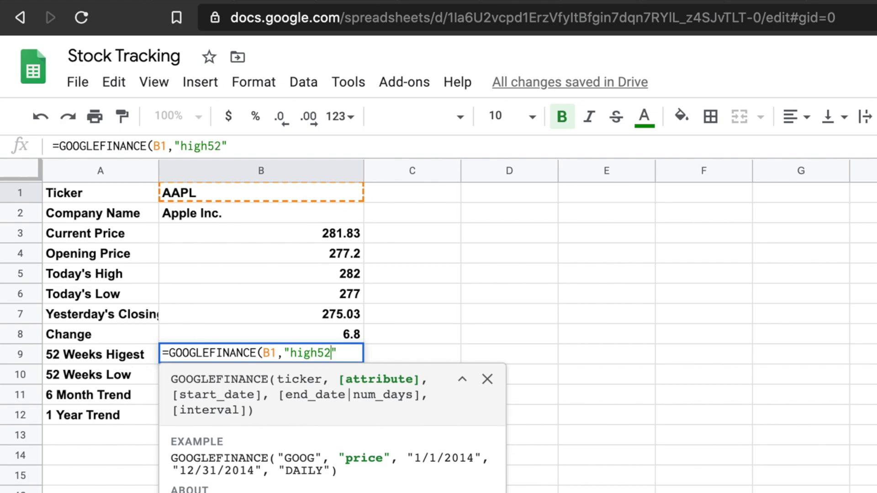
type(")")
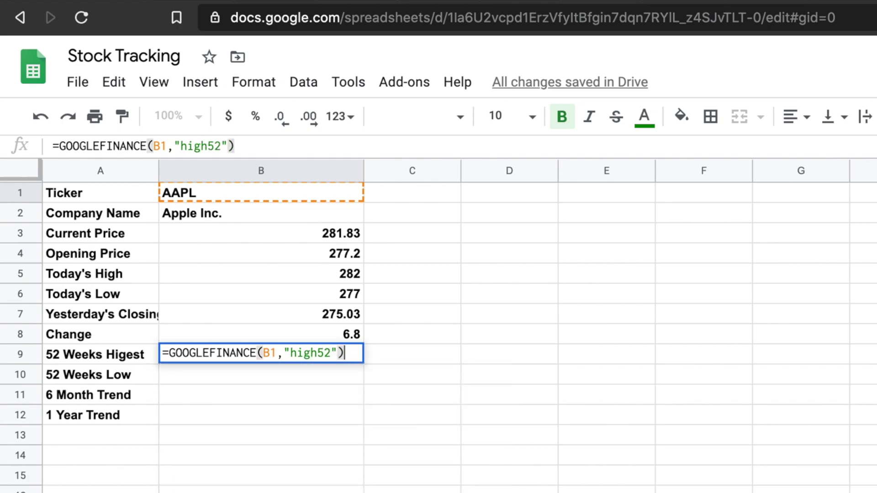
key("Return")
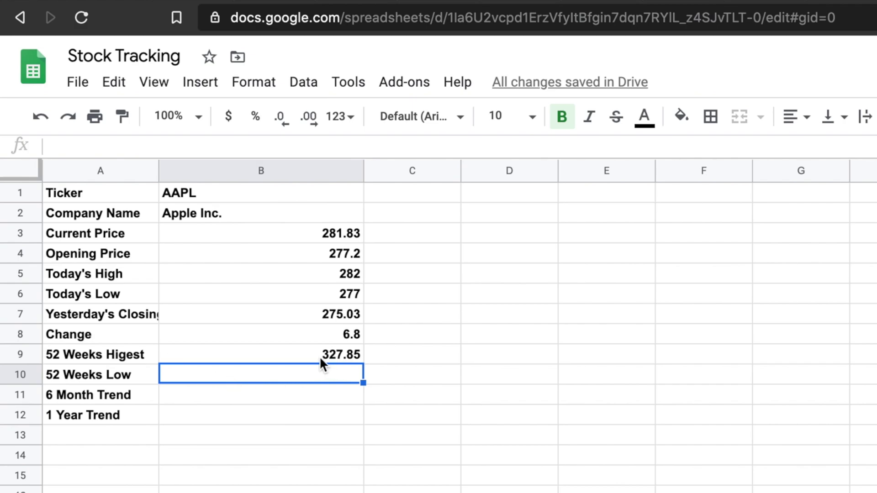
Fill the 52 Weeks Low cell B10 with the formula =GOOGLEFINANCE(B1,"low52").
key("Down")
key("Down")
left_click(209, 371)
type("=")
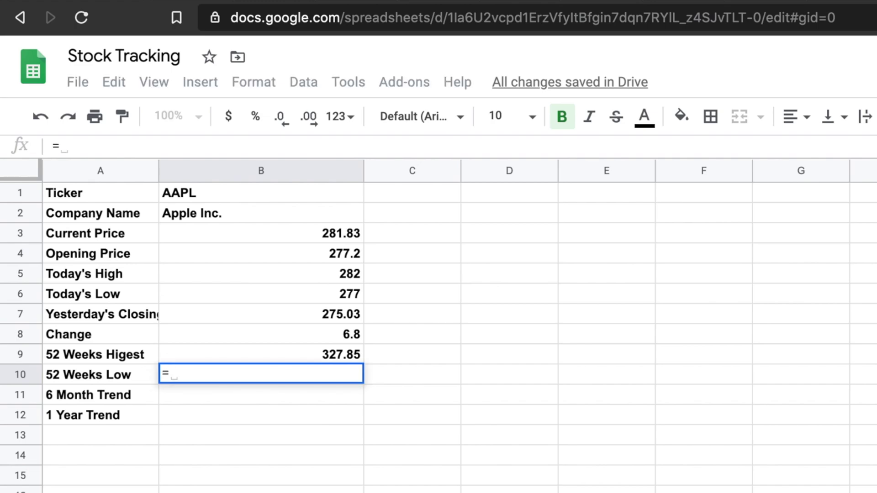
type("Goo")
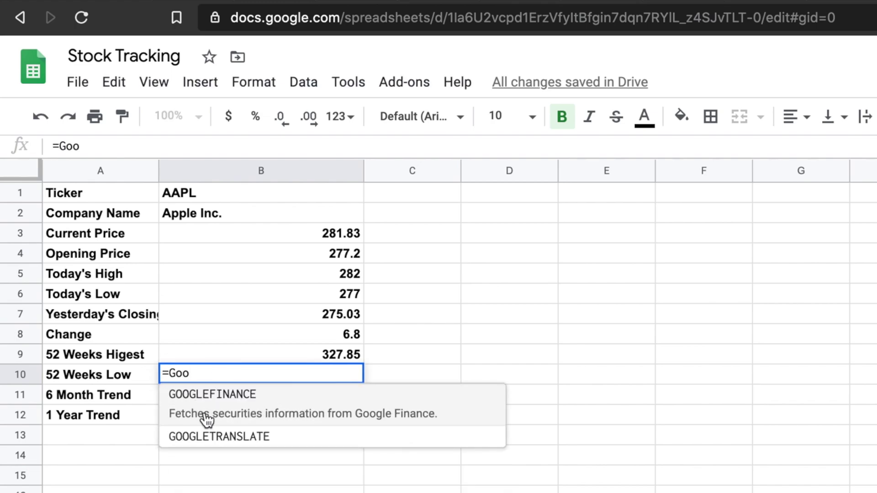
left_click(250, 402)
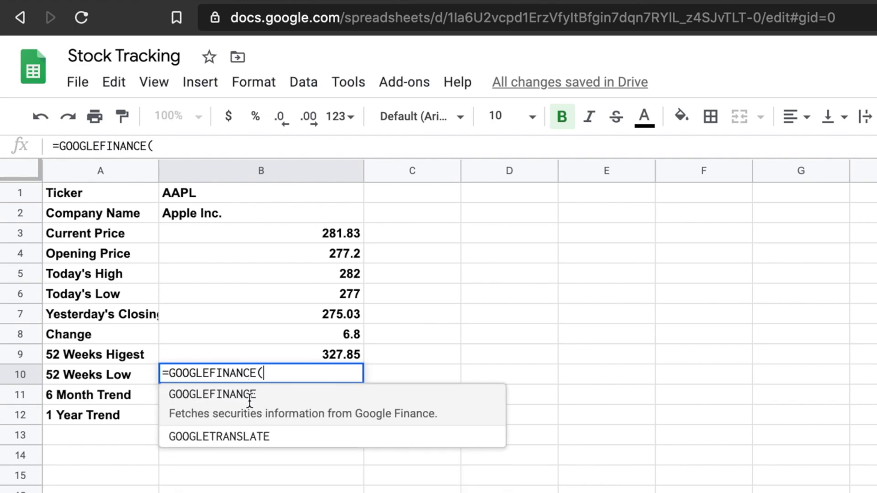
left_click(202, 190)
type(",\"\"")
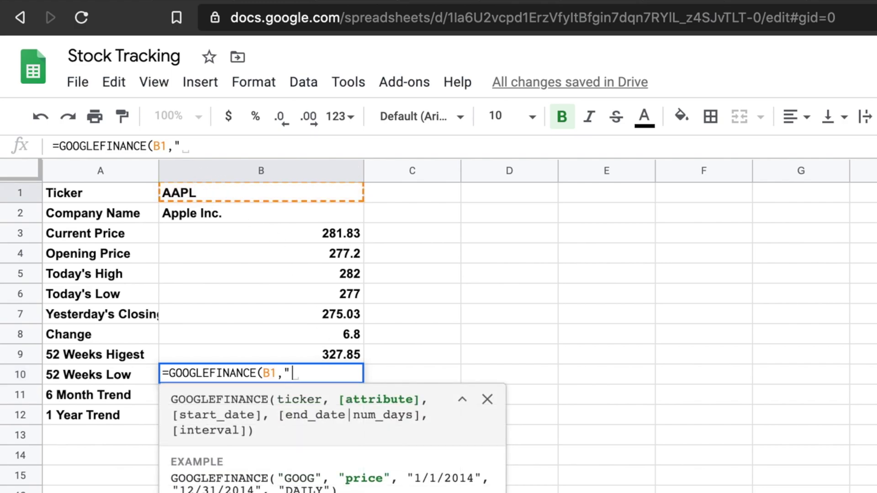
key("Left")
type("low5")
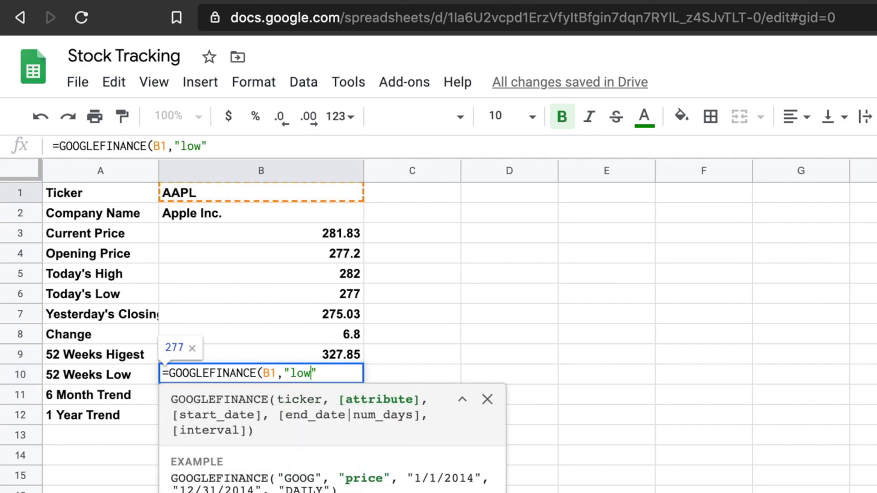
type("2")
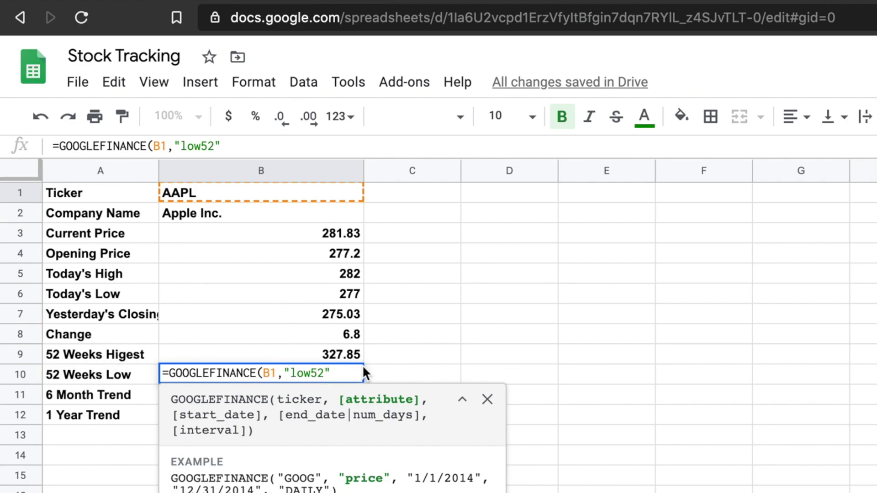
type(")")
key("Return")
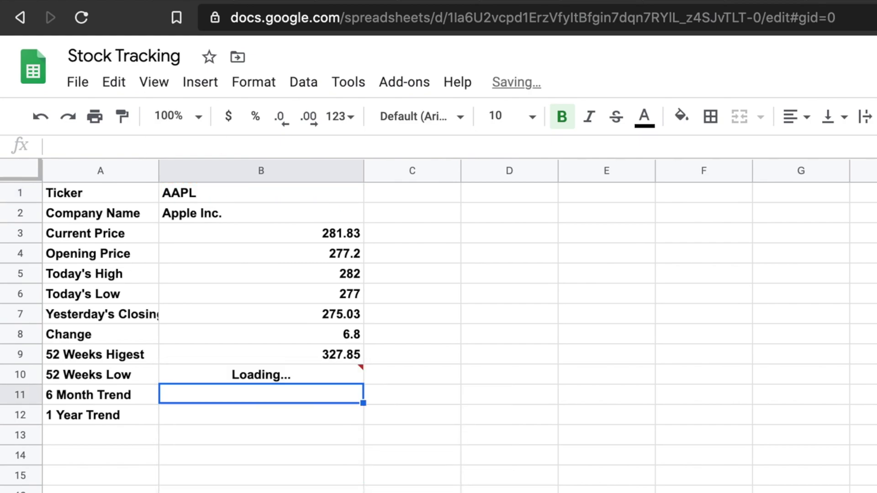
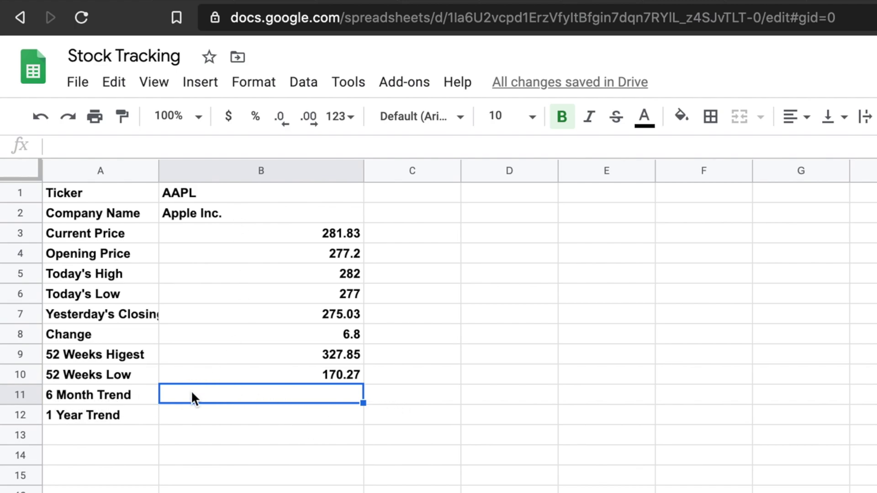
Begin the 6 Month Trend formula in cell B11 with =SPARKLINE(GOOGLEFINANCE(B1,"price", as its opening part.
type("=")
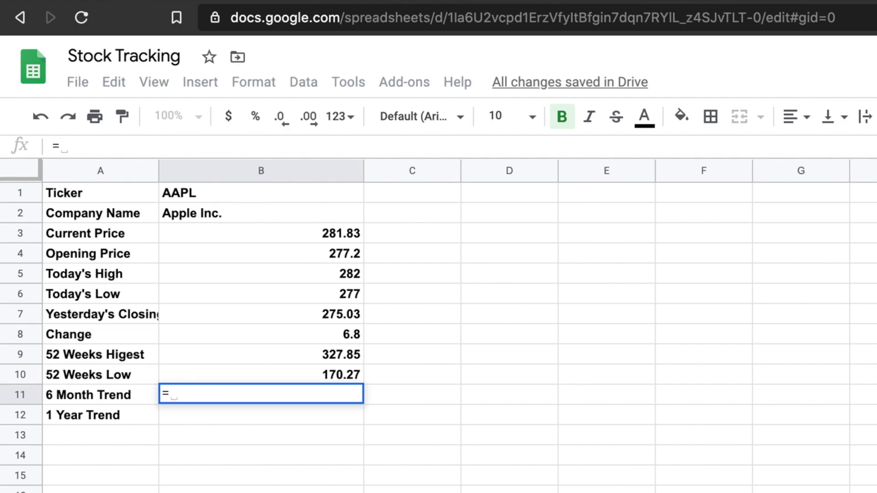
type("Spa")
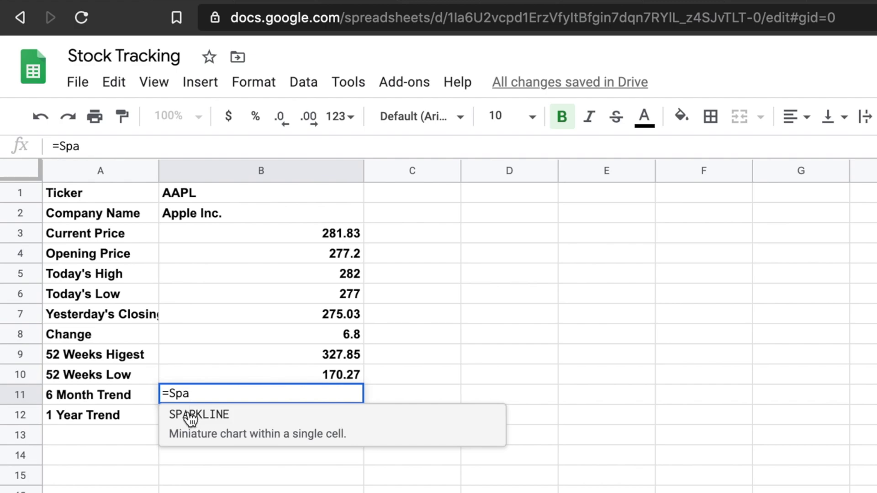
left_click(197, 421)
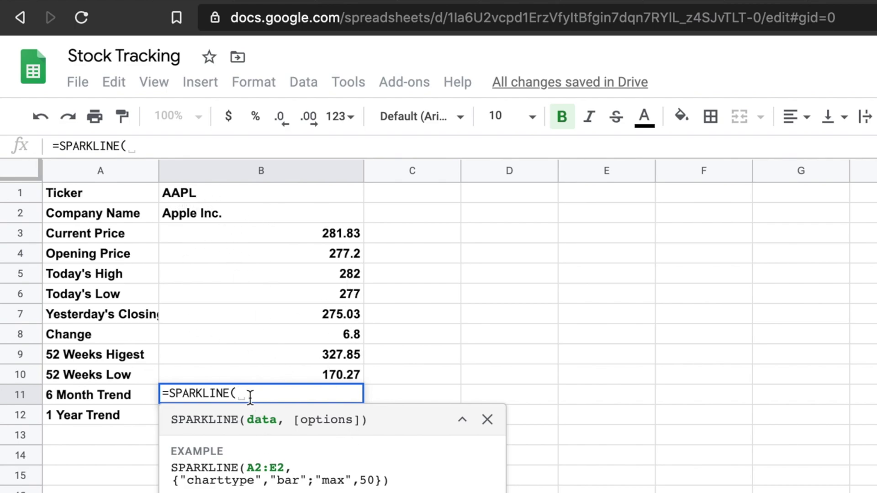
type("Goog")
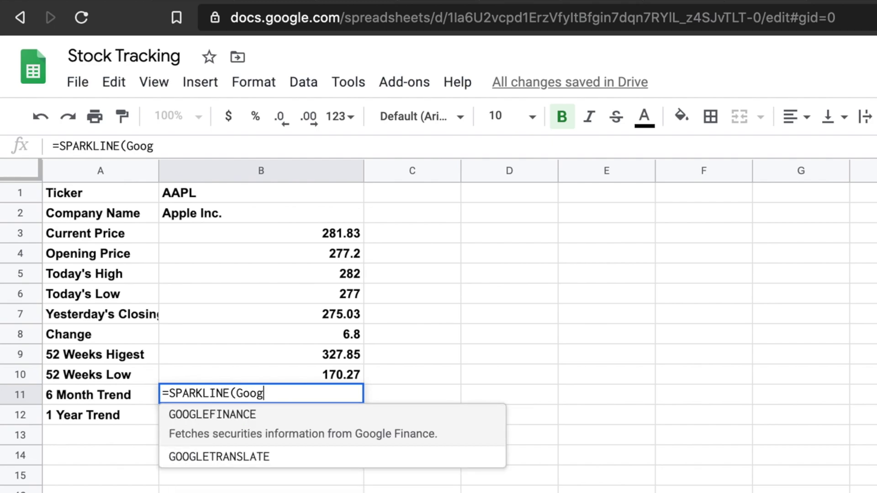
left_click(255, 418)
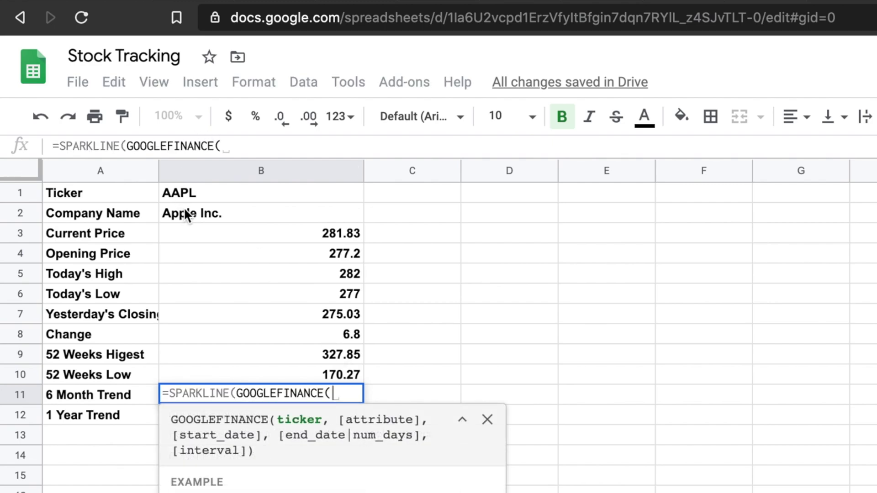
left_click(188, 192)
type(",")
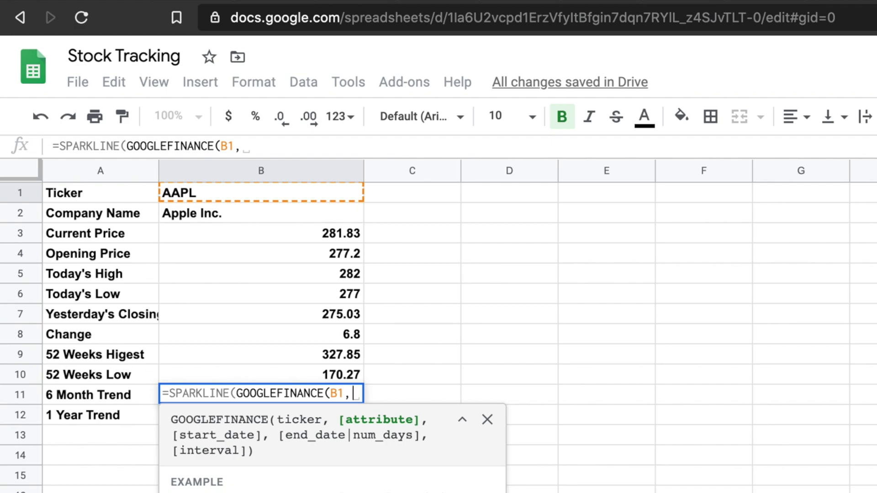
type("p")
key("BackSpace")
type("\"\"")
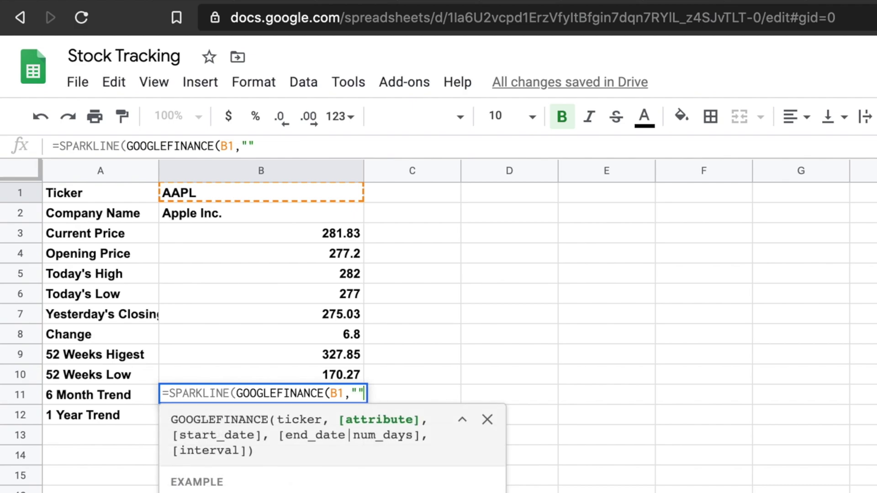
key("Left")
type("price")
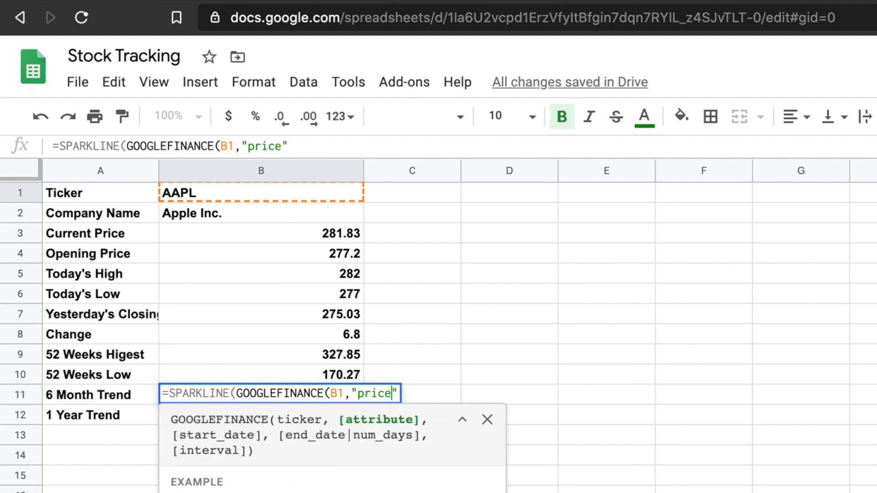
key("Right")
type(",")
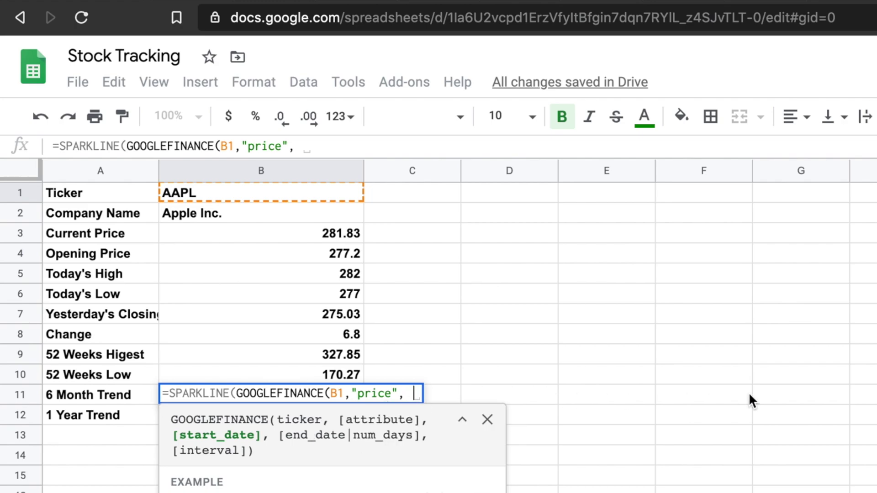
Complete the B11 sparkline formula with start date today()-179 and end date today(), and enter it.
type("to")
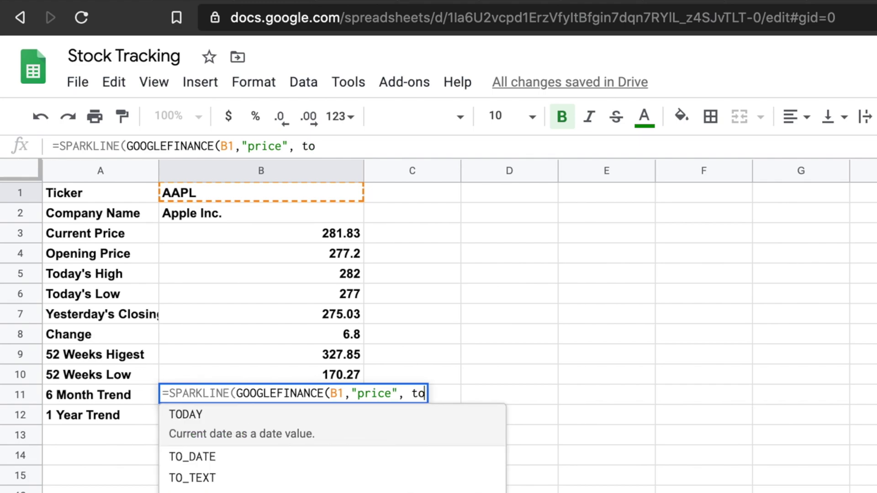
type("day")
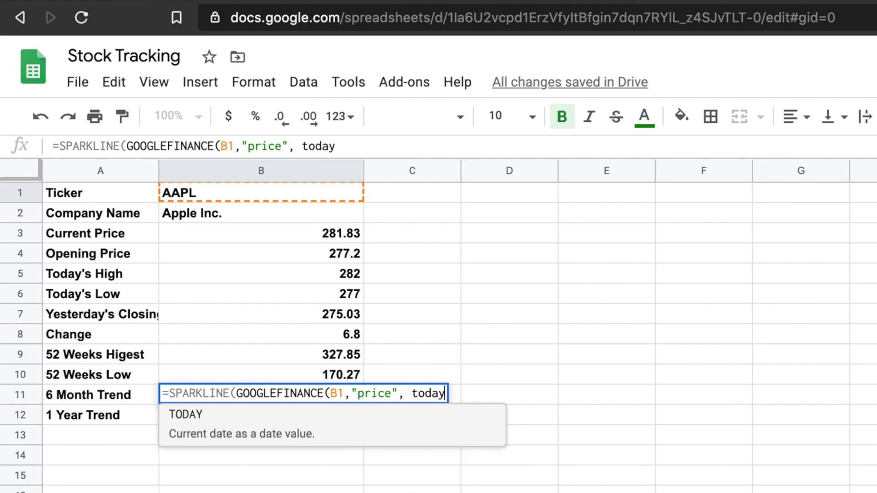
type("()")
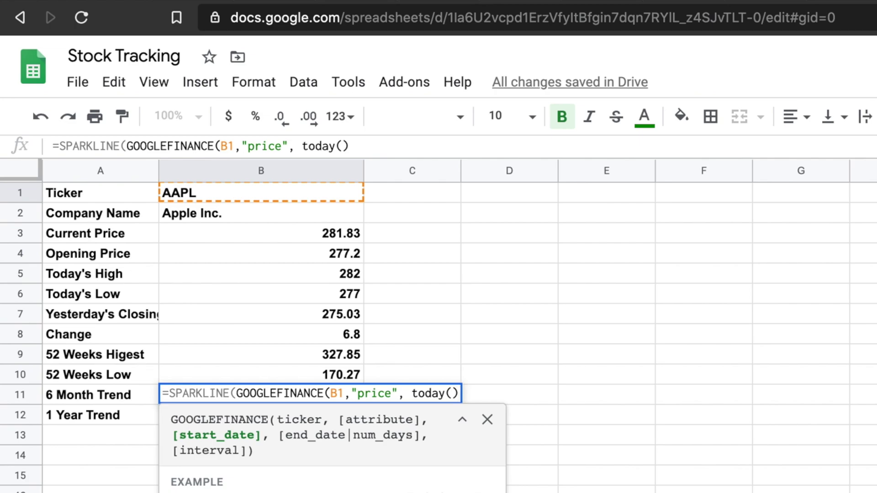
type("-")
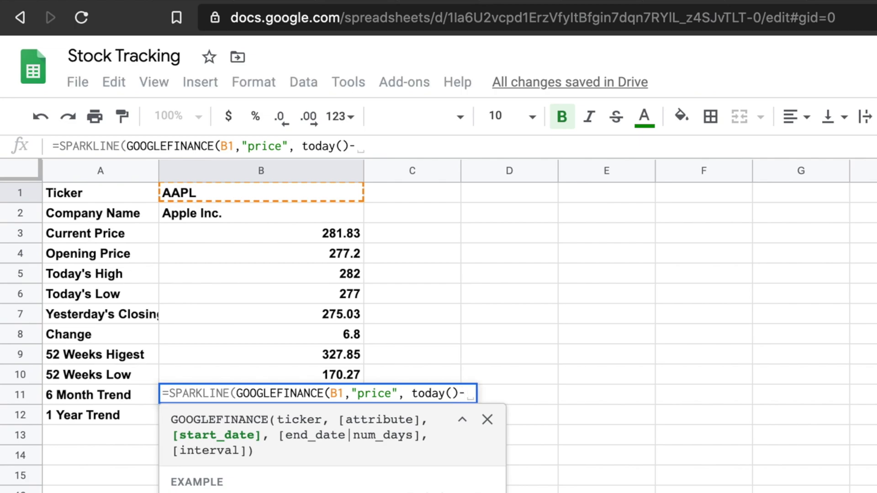
type("17")
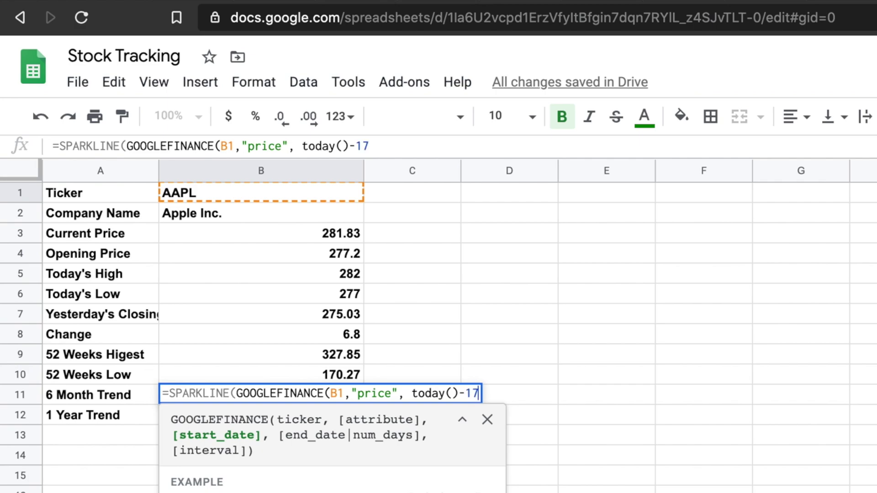
type("9,")
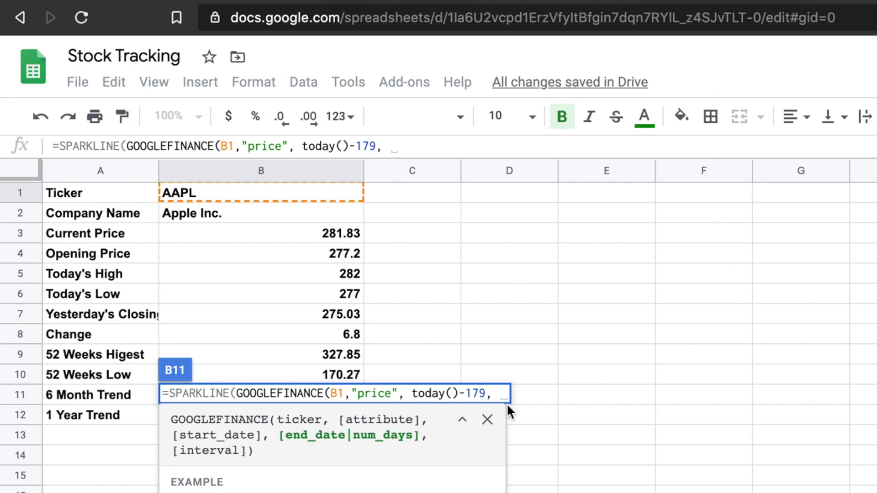
type("today")
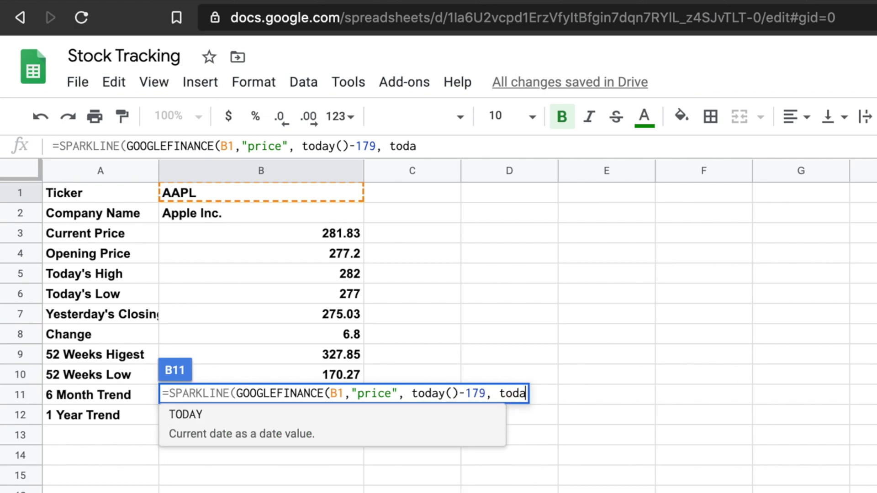
type("(),")
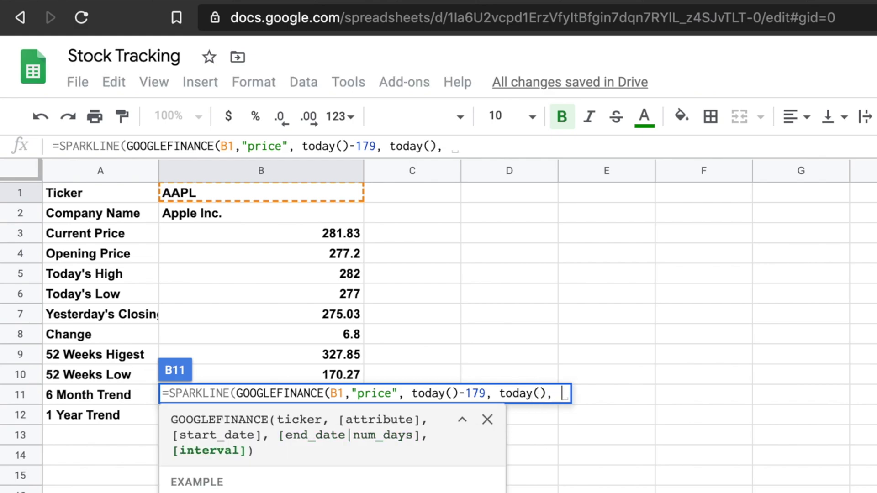
key("BackSpace")
key("BackSpace")
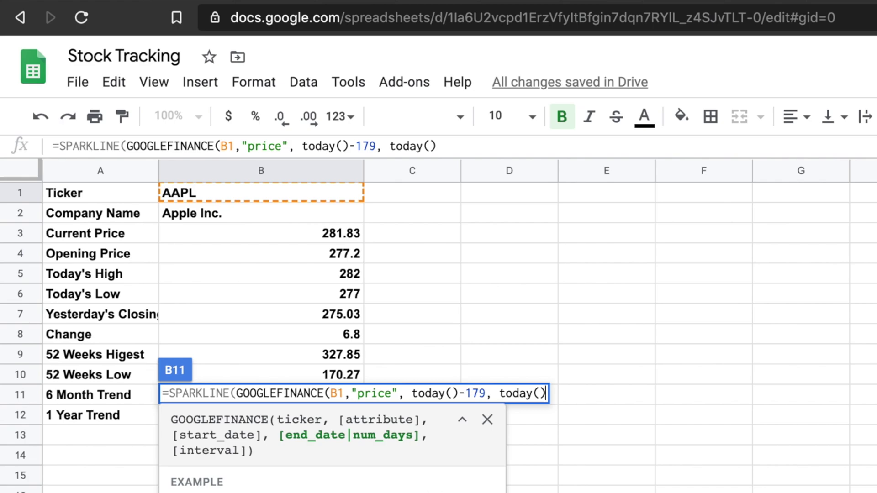
type(")")
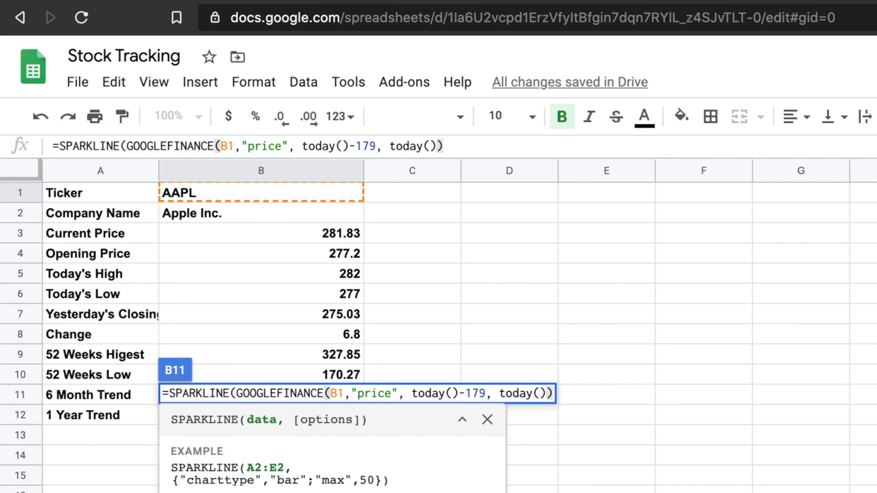
key("Return")
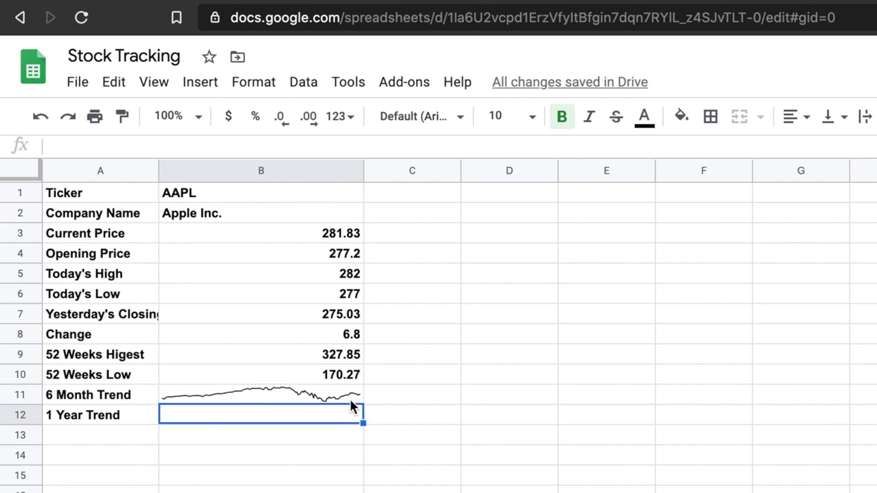
Examine the 6 Month Trend formula in cell B11, particularly the number of days subtracted from today().
key("Up")
key("Right")
key("Right")
key("Right")
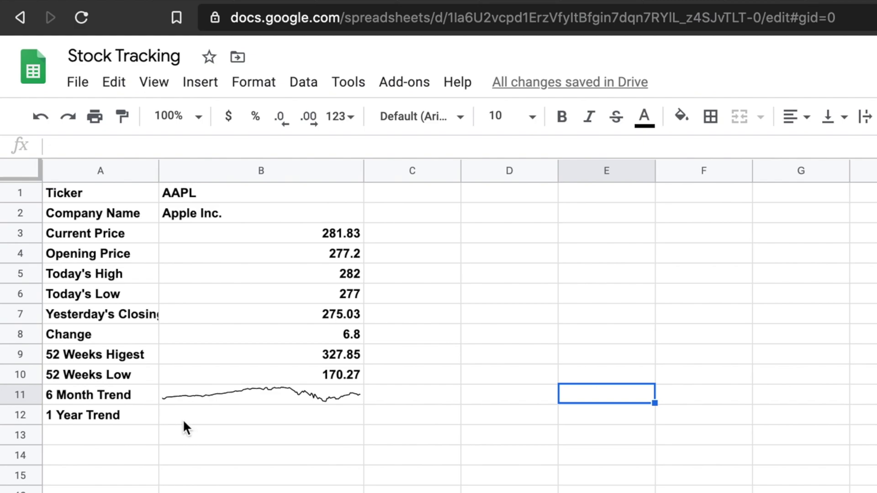
left_click(195, 396)
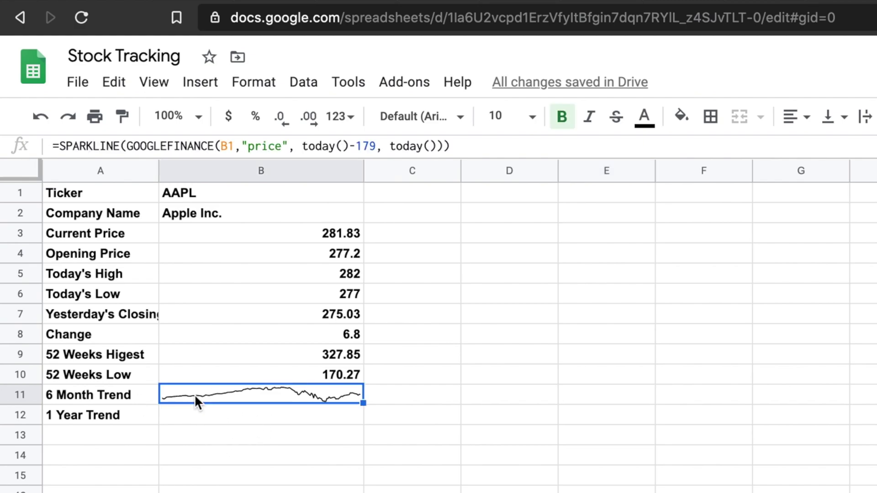
double_click(367, 146)
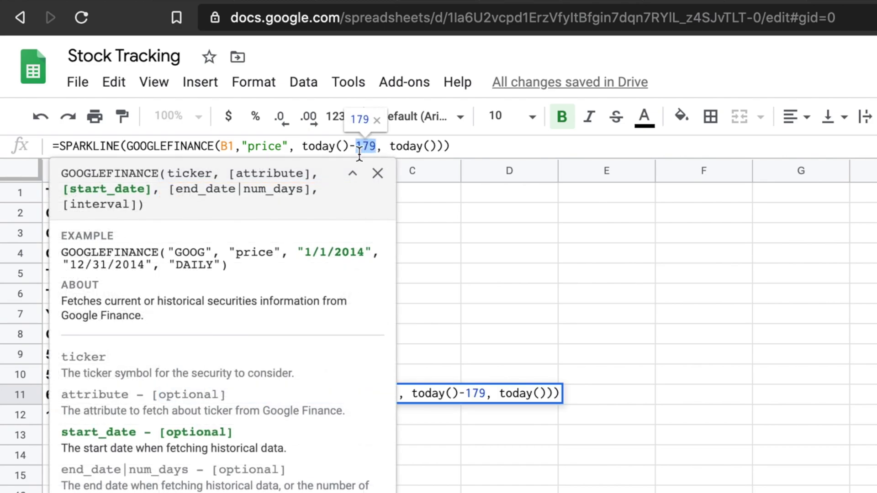
left_click(467, 234)
key("Escape")
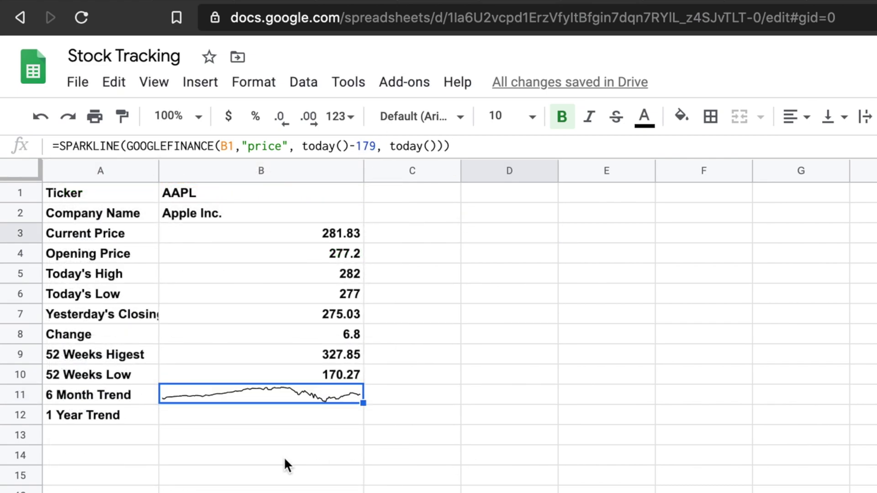
Begin the 1 Year Trend formula in cell B12 with =SPARKLINE(GOOGLEFINANCE(B1, "price", as its opening part.
left_click(173, 418)
type("=")
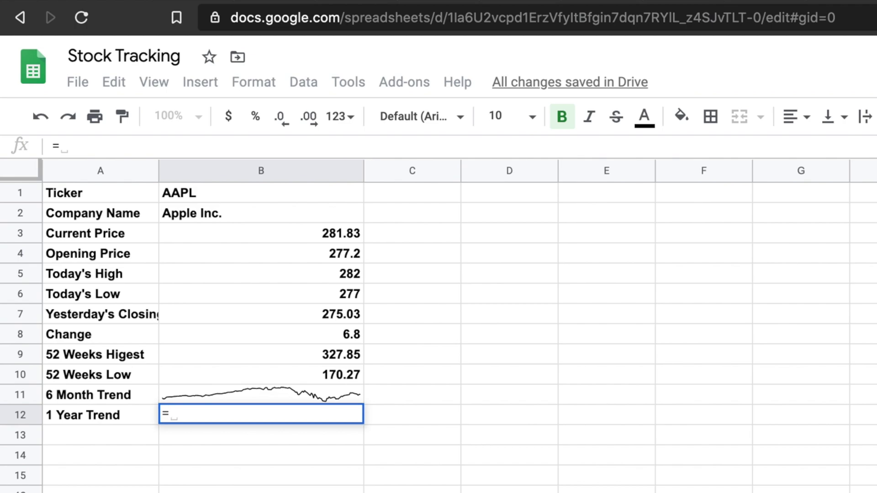
type("Spa")
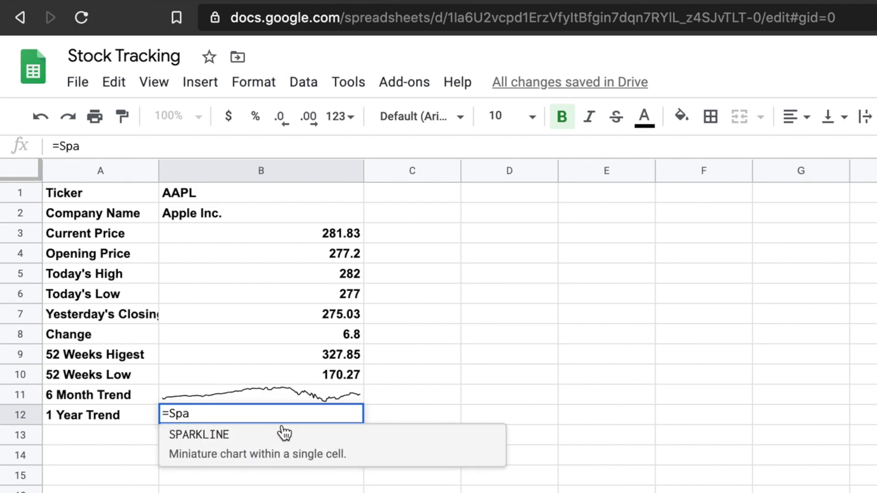
left_click(228, 442)
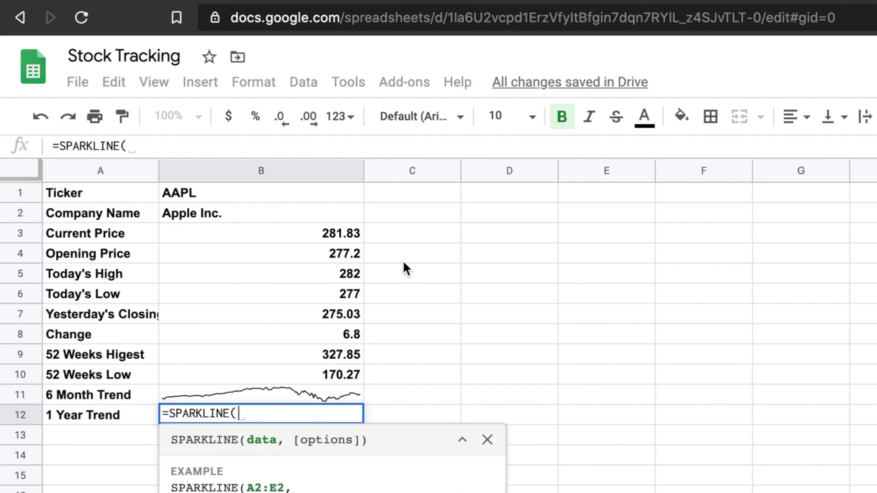
type("Googl")
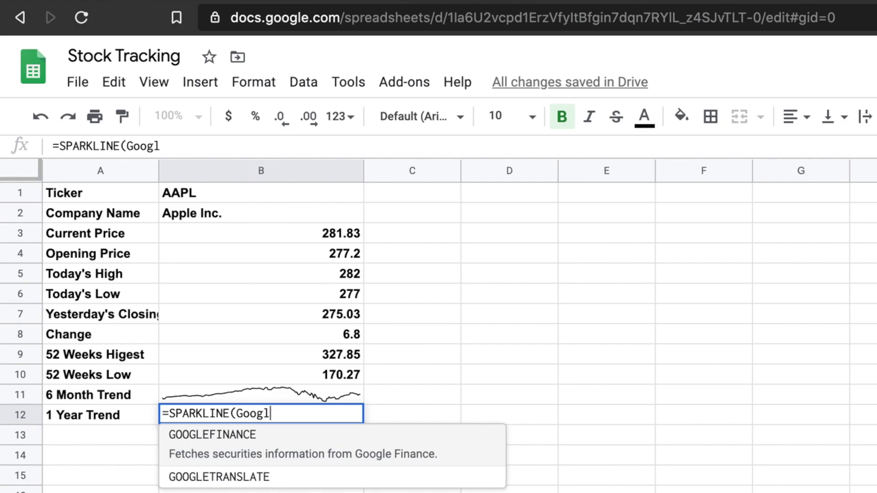
left_click(244, 451)
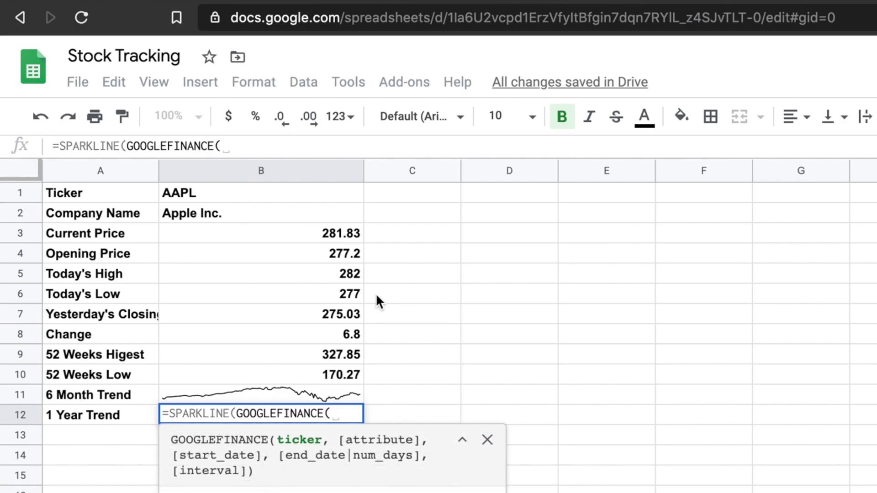
left_click(211, 192)
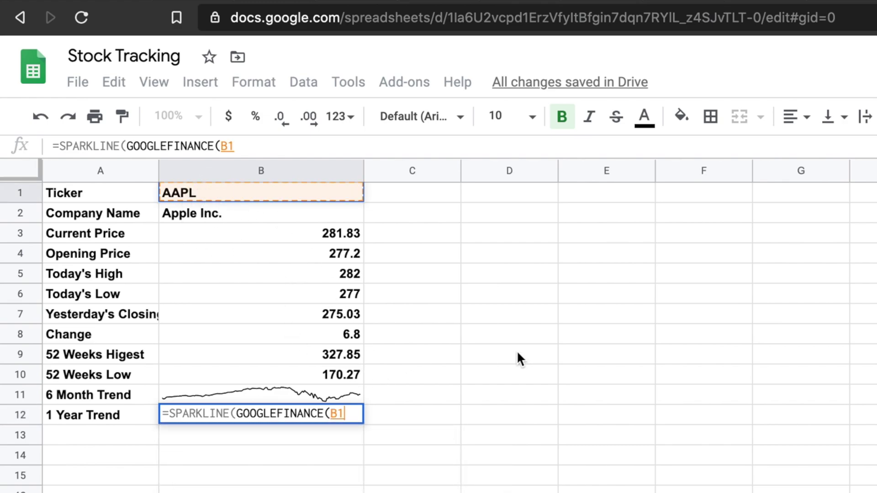
type(", ")
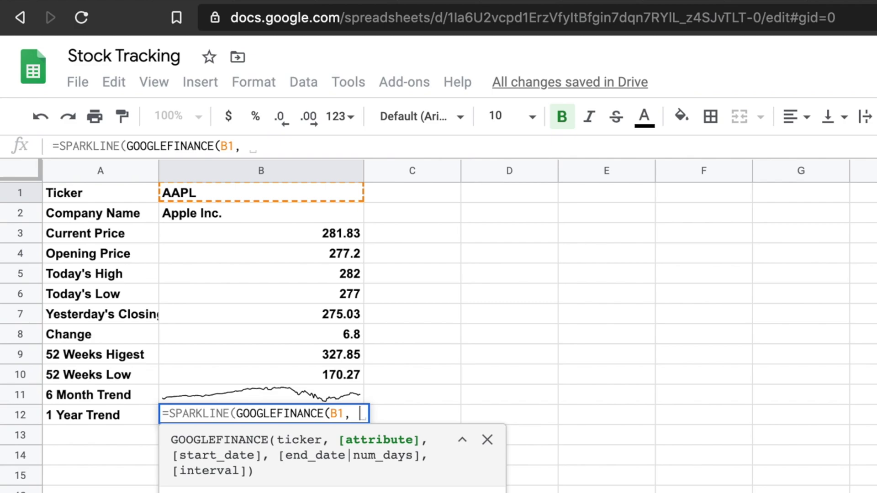
type("\"price")
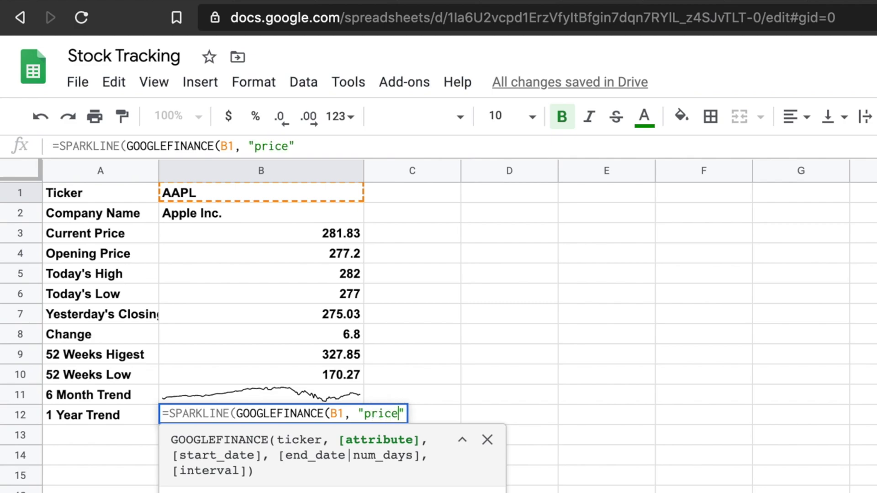
type("\",")
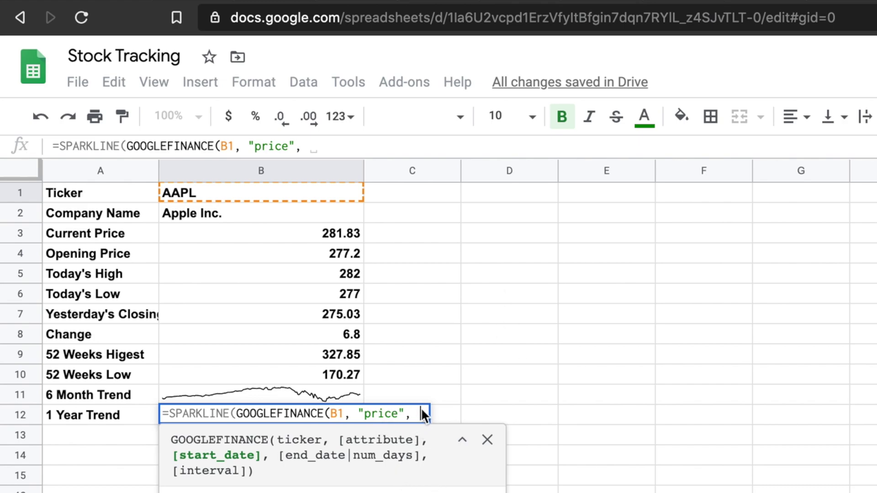
Add today()-364 as the start date argument of the B12 sparkline formula.
type("todya")
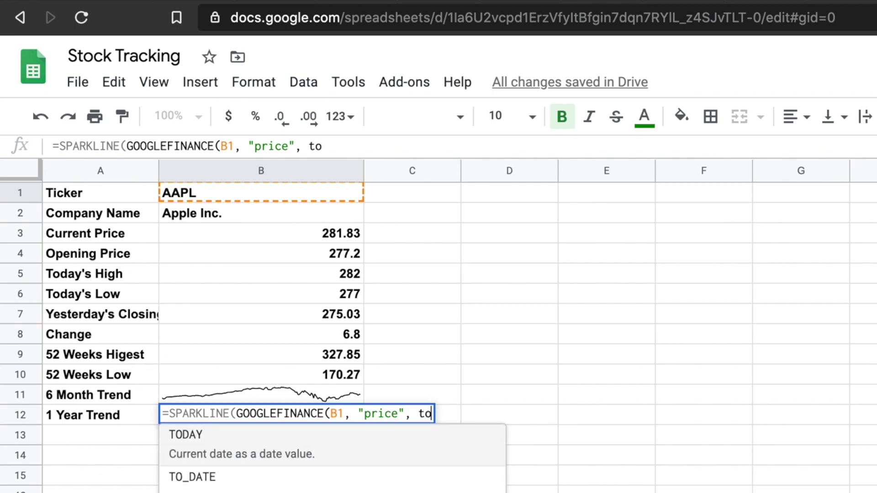
key("BackSpace")
key("BackSpace")
type("a")
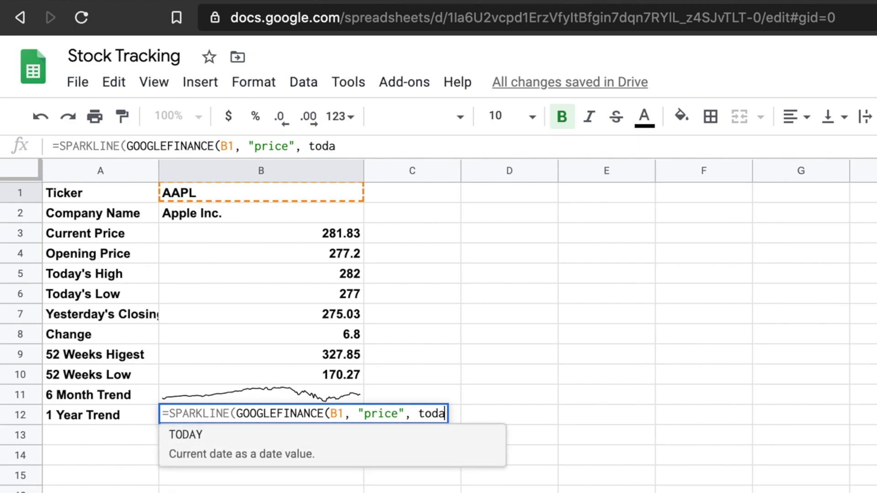
type("7")
key("BackSpace")
type("y()")
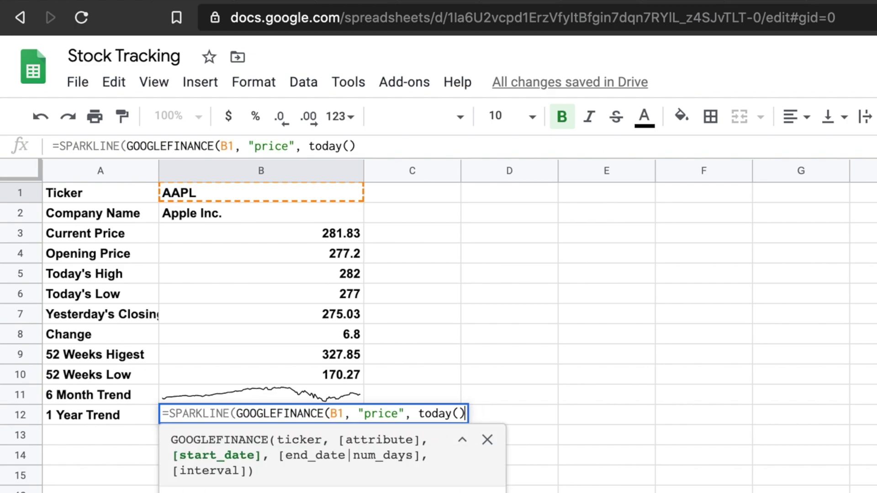
type("-")
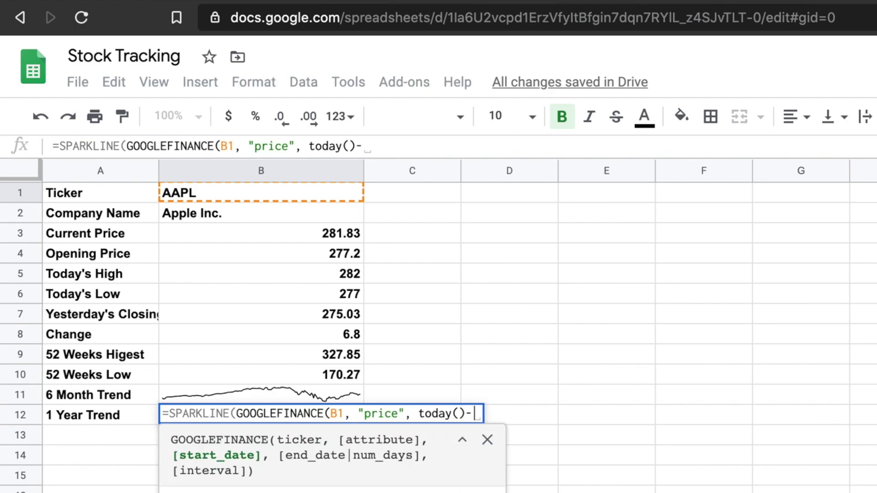
type("3")
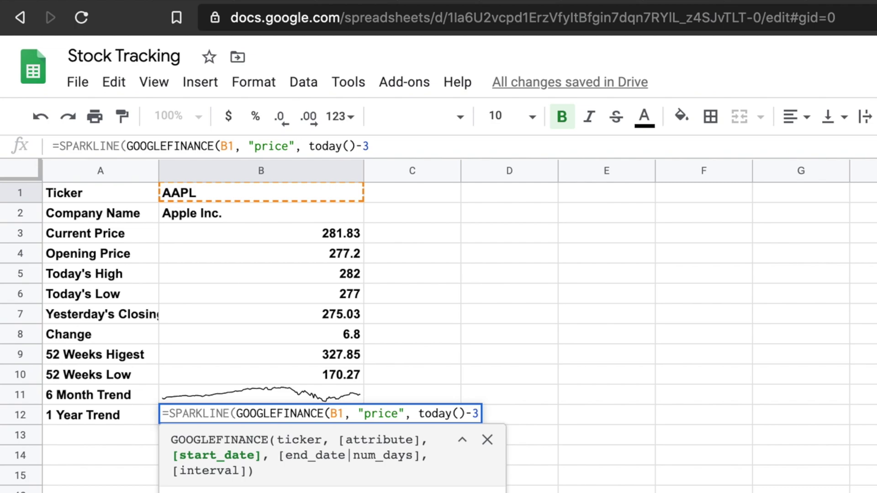
type("64,")
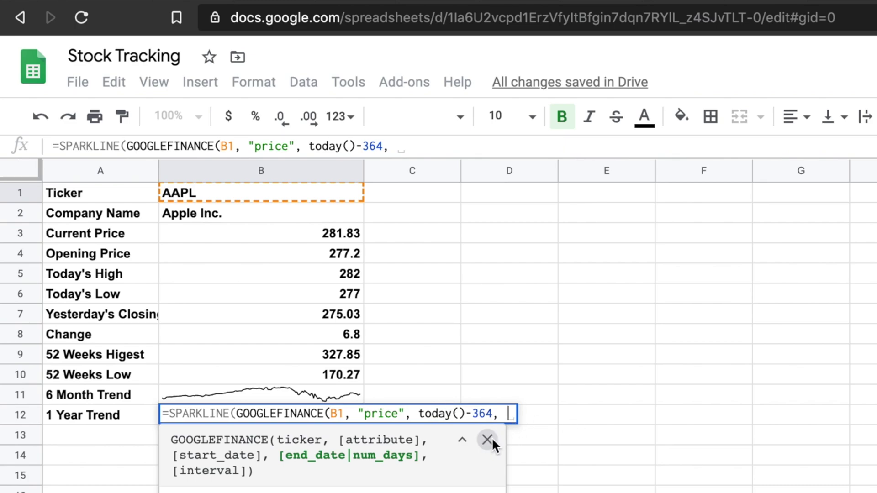
Complete the B12 sparkline formula with end date today() and enter it.
type("today")
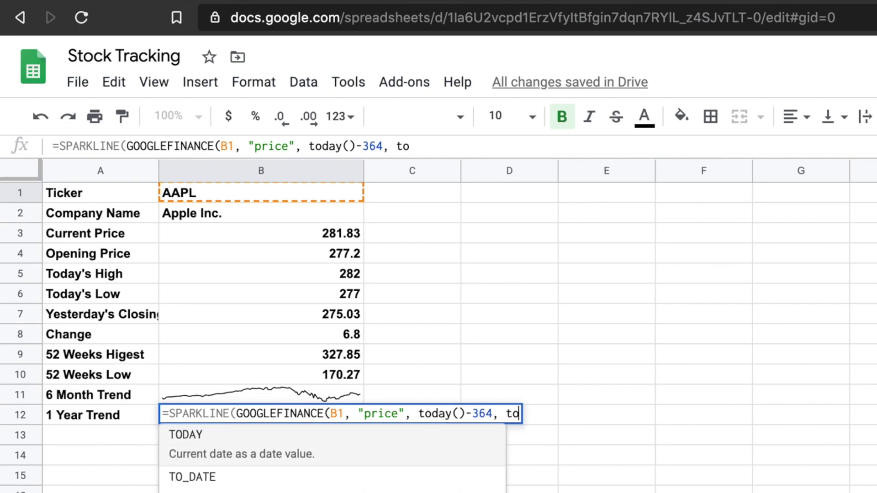
type("()")
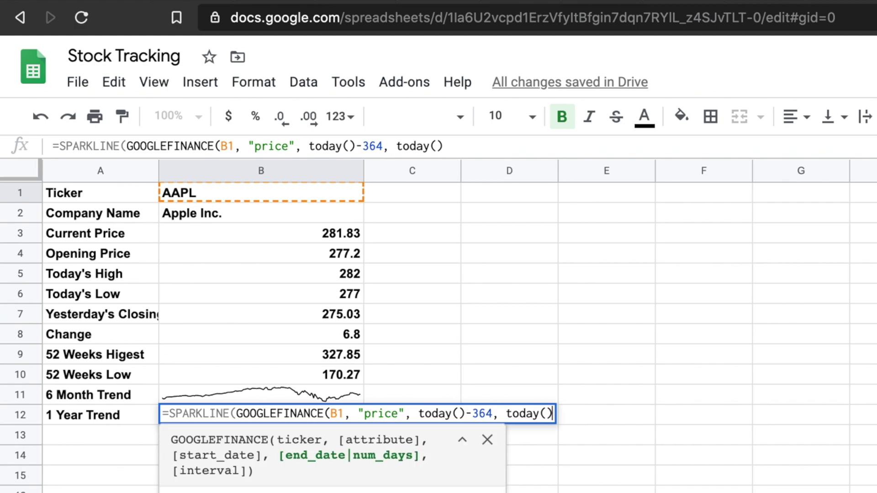
type(")")
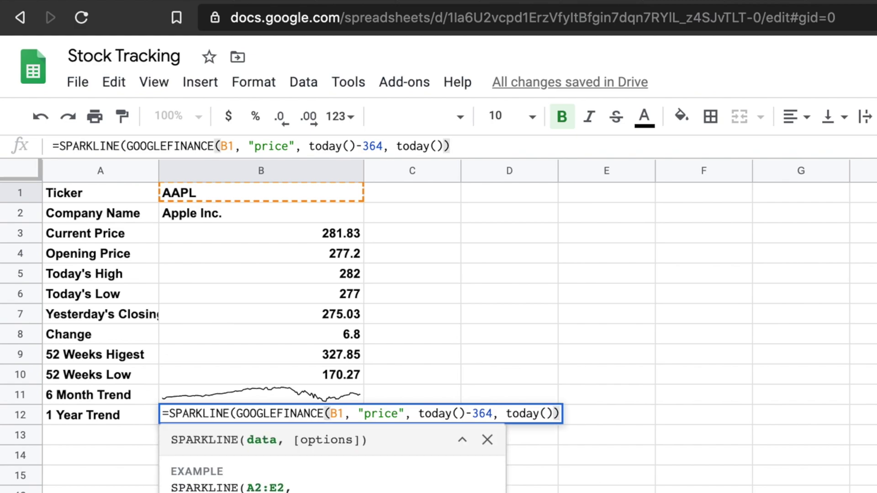
key("Return")
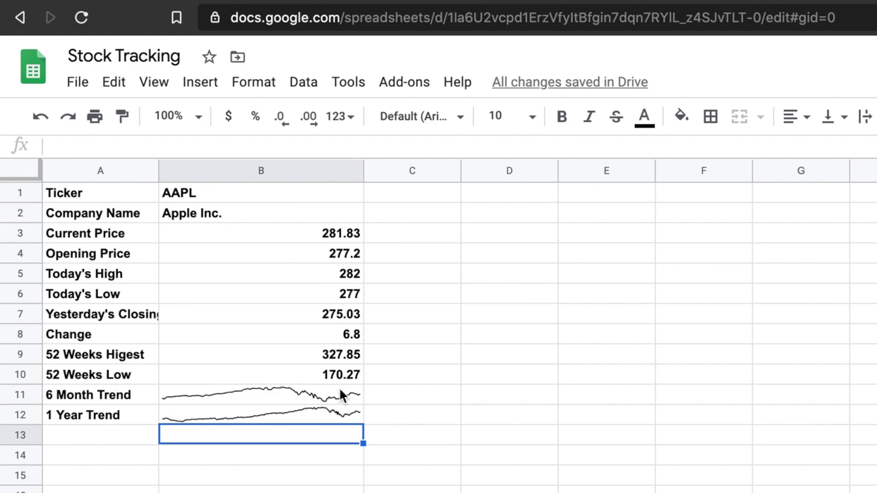
Switch to the Google Finance page and search for Amazon to find its ticker symbol.
left_click(257, 233)
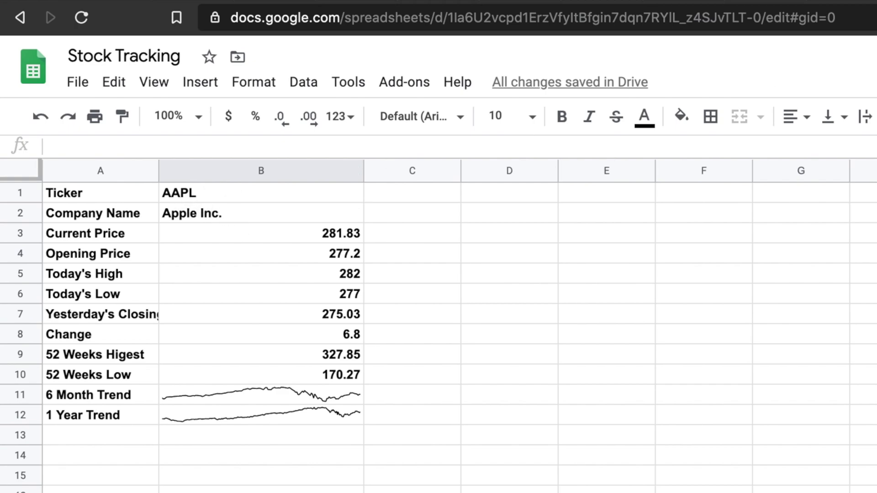
key("ctrl+Tab")
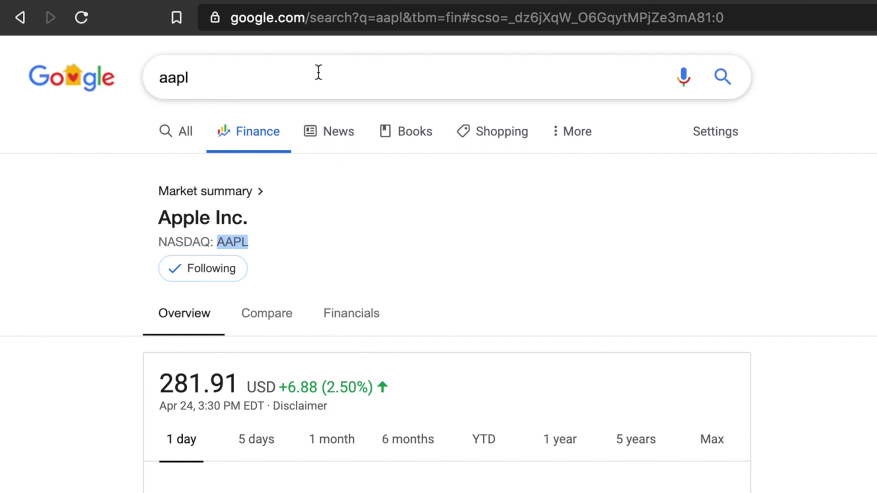
left_click(211, 74)
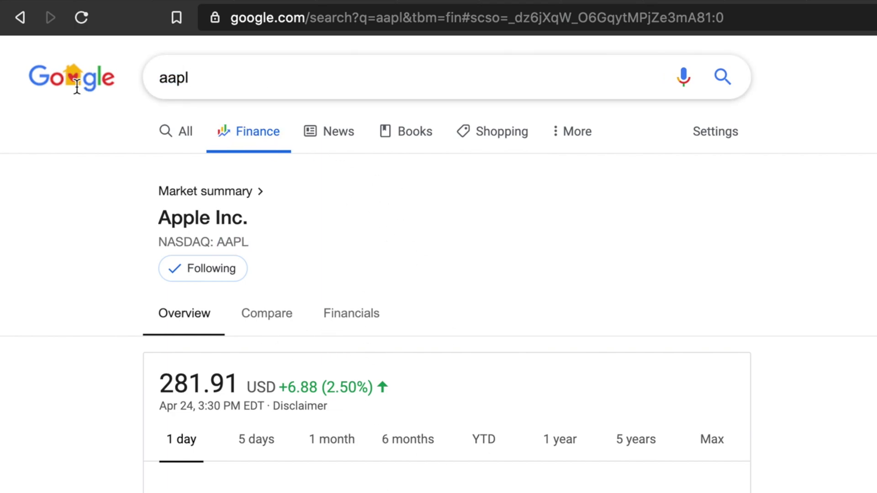
type("am")
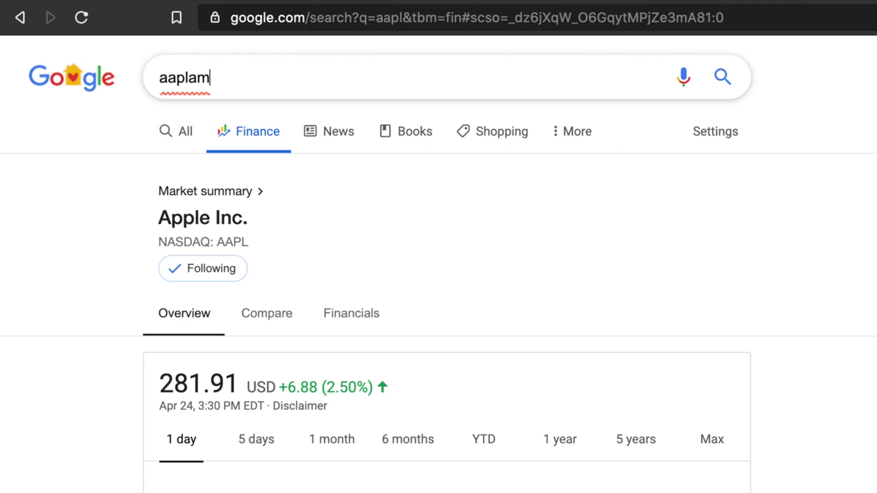
key("BackSpace")
key("BackSpace")
key("BackSpace")
key("BackSpace")
key("BackSpace")
type("mazon")
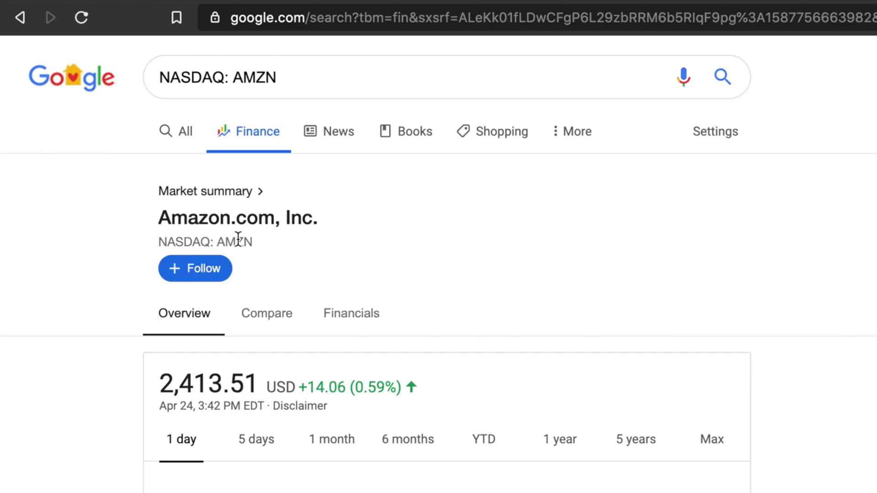
double_click(237, 240)
Return to the Stock Tracking sheet and replace the ticker in cell B1 with AMZN.
key("ctrl+Tab")
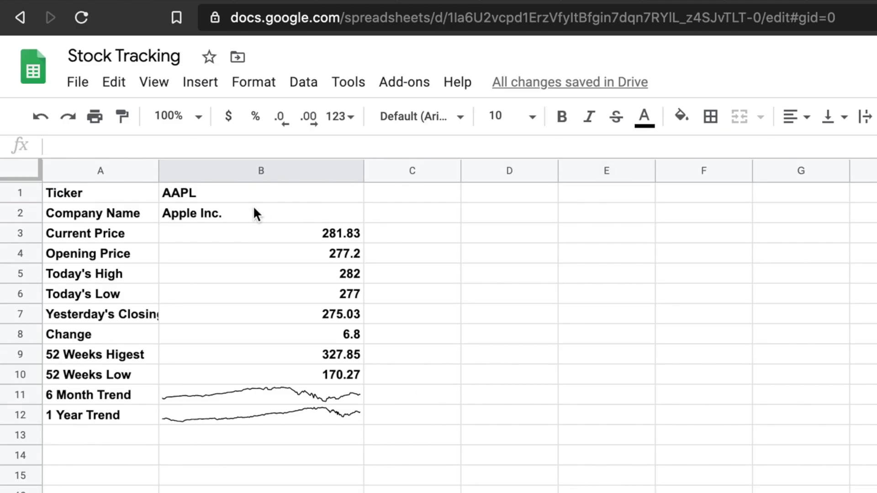
left_click(232, 193)
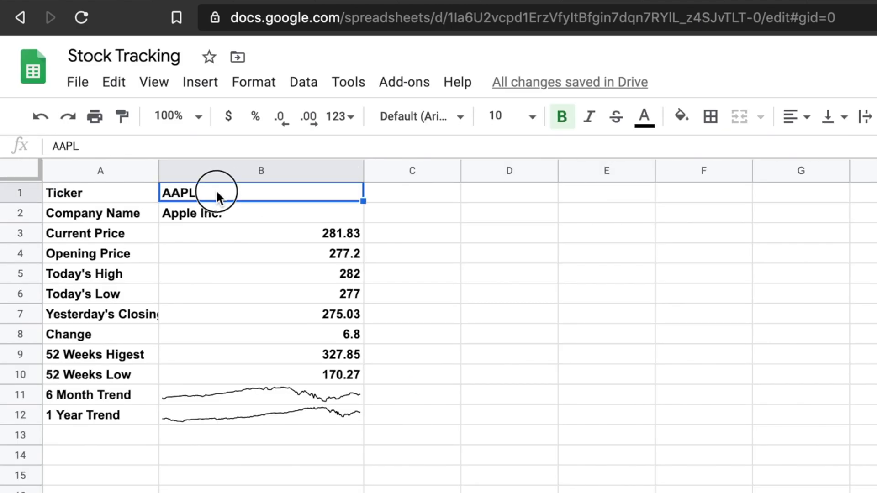
double_click(216, 190)
key("BackSpace")
key("BackSpace")
key("BackSpace")
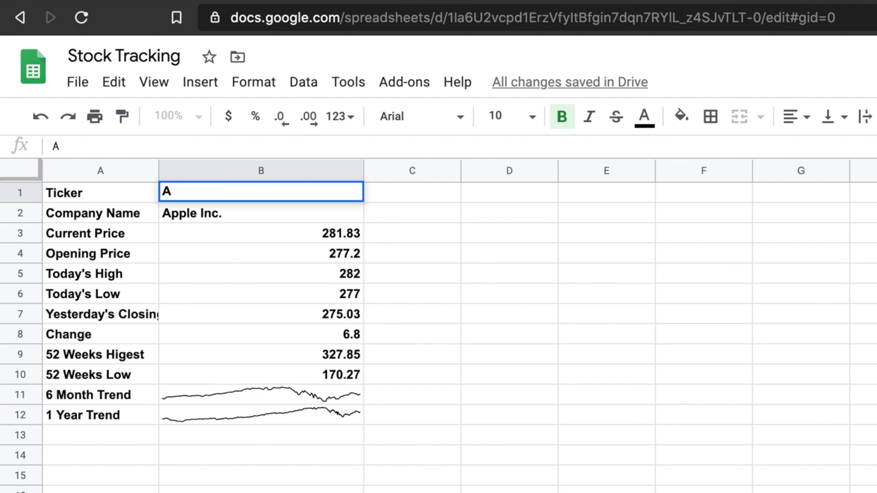
type("MZN")
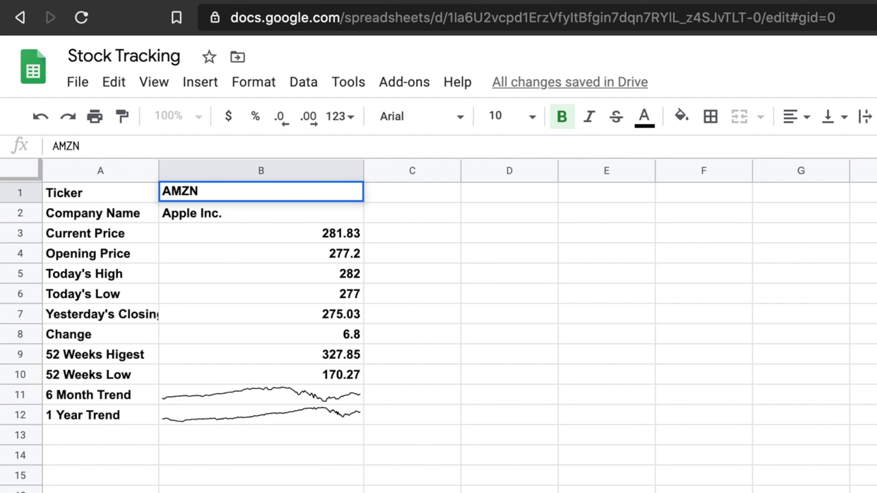
key("Return")
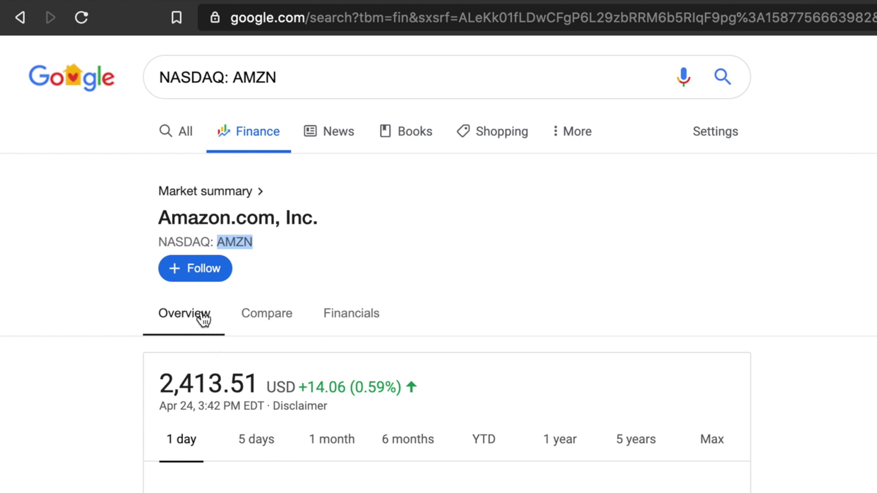
Check Amazon's company name and price on Google Finance, and review the 6 Month Trend formula in cell B11 of the sheet.
left_click_drag(160, 217, 320, 219)
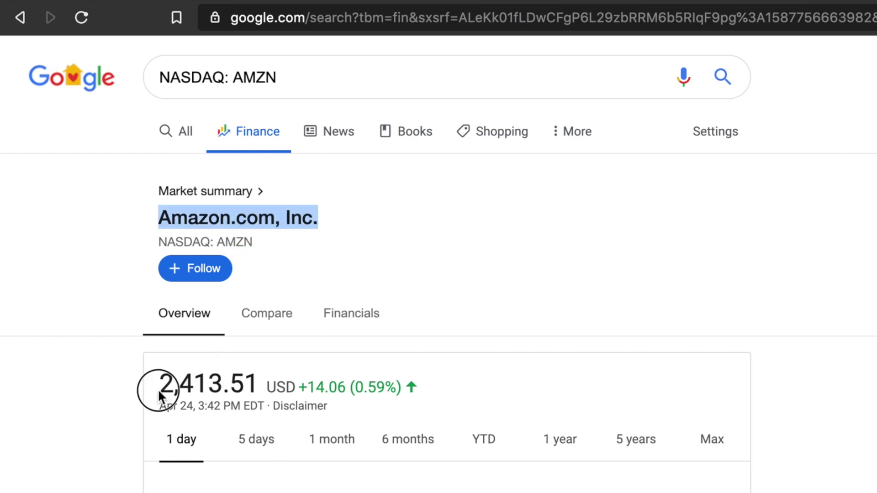
left_click_drag(160, 388, 259, 386)
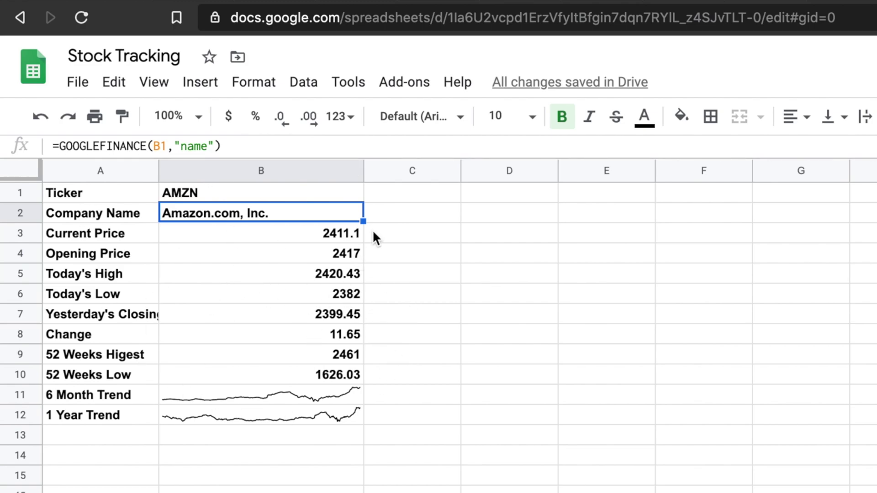
left_click(231, 401)
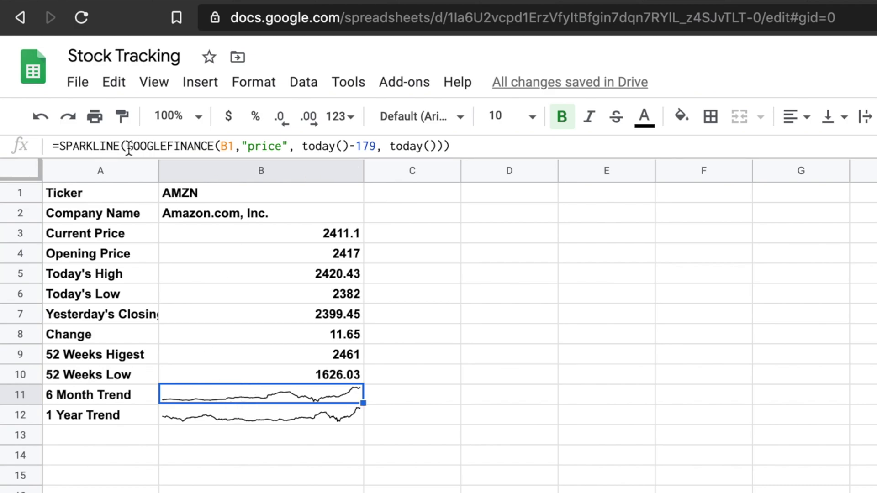
double_click(92, 146)
left_click(690, 258)
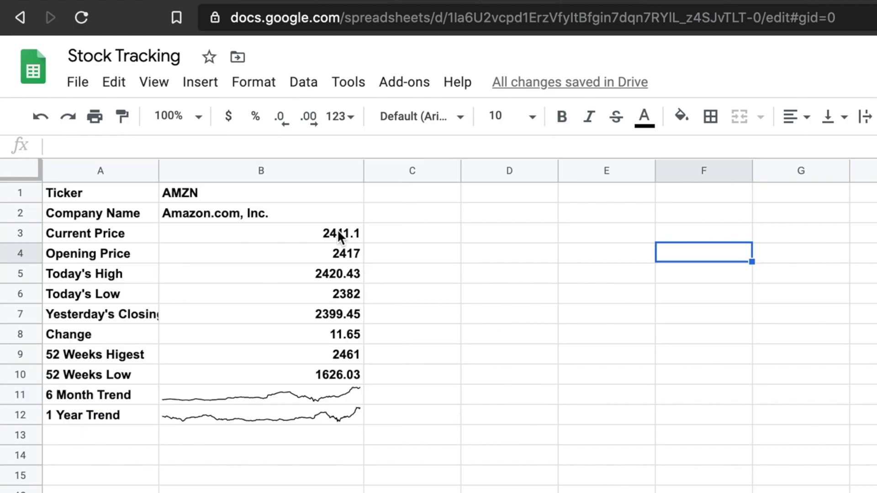